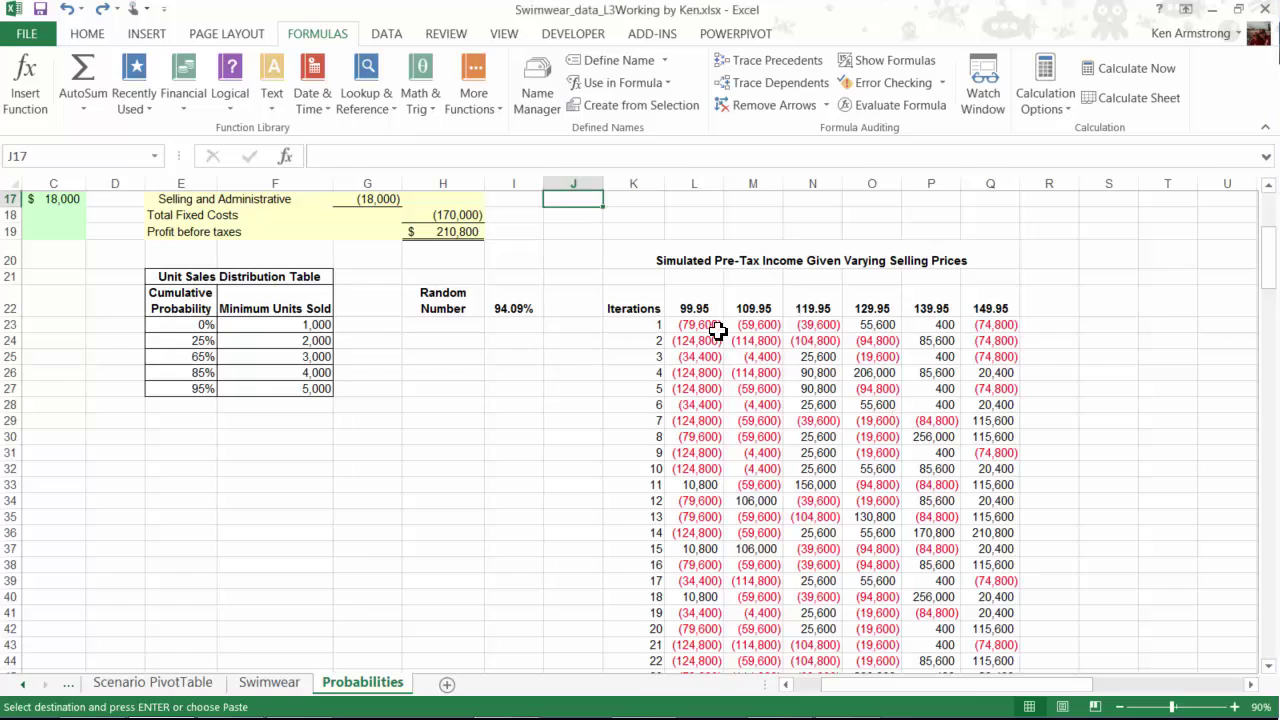
- Review the simulated pre-tax income data table, its TABLE formulas and the profit before taxes formula
left_click_drag(647, 305, 990, 547)
left_click(712, 372)
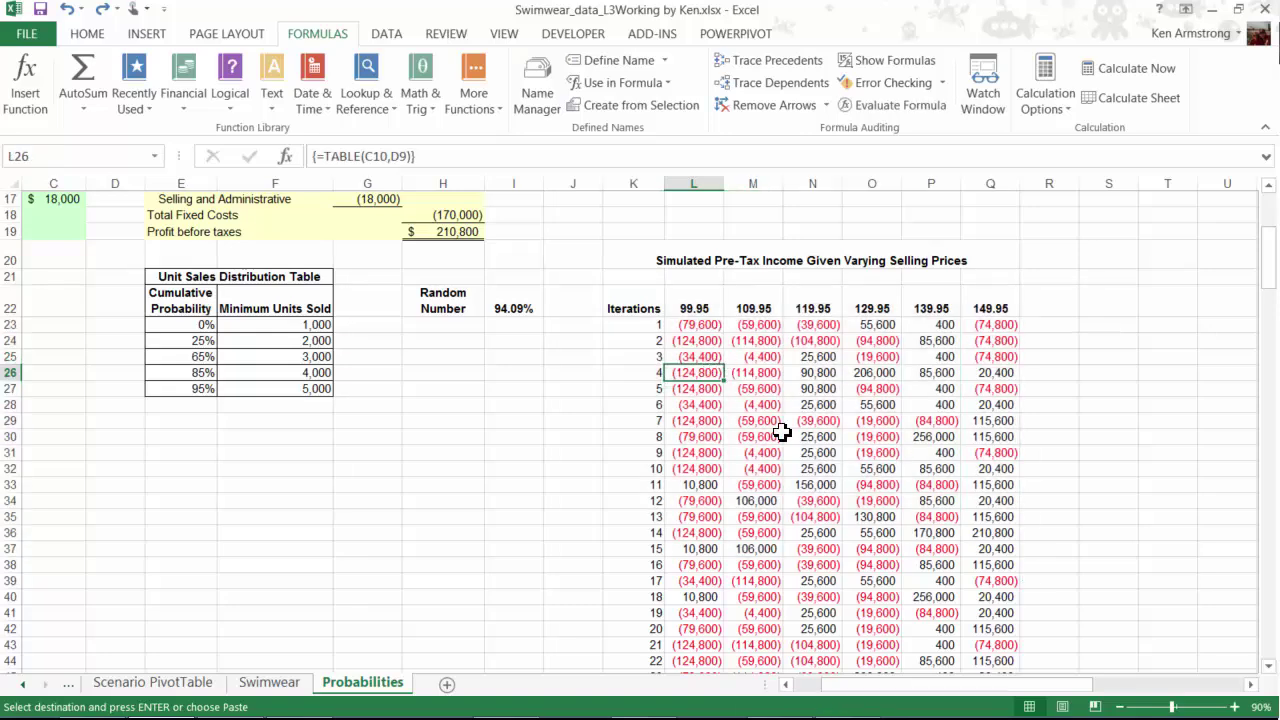
scroll(782, 432, "down", 1)
scroll(782, 432, "down", 8)
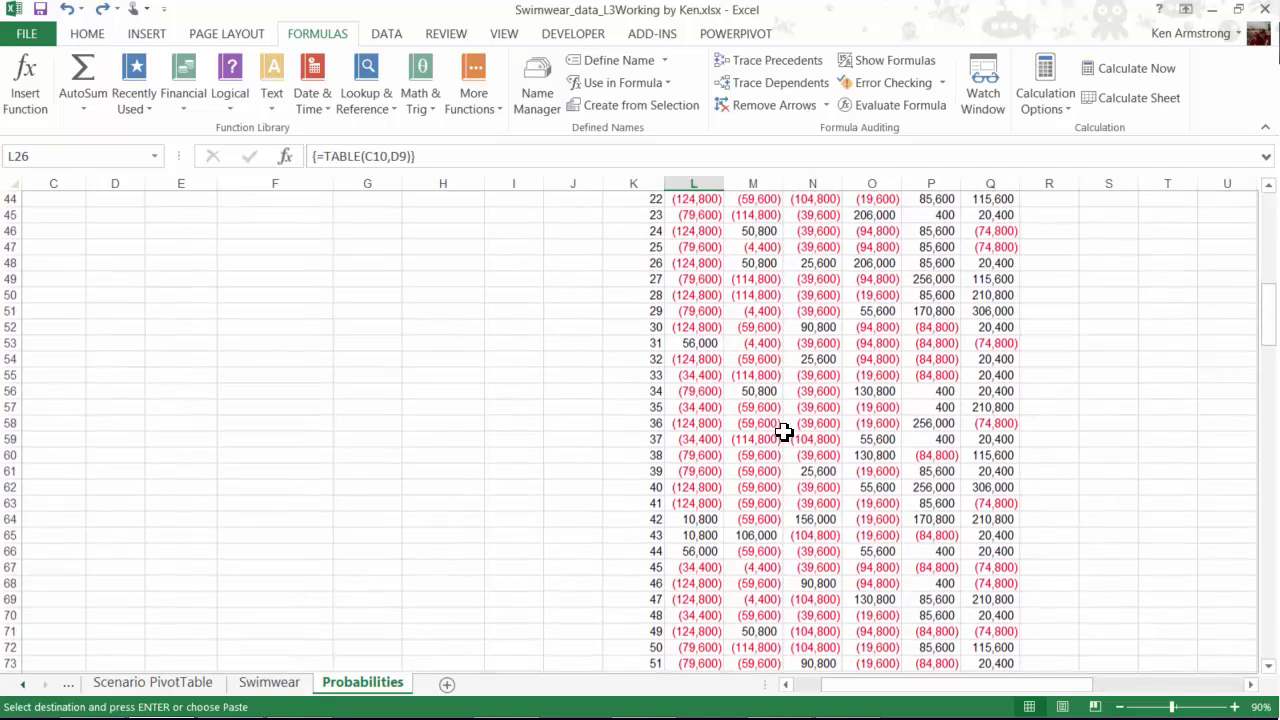
left_click_drag(1271, 318, 1271, 272)
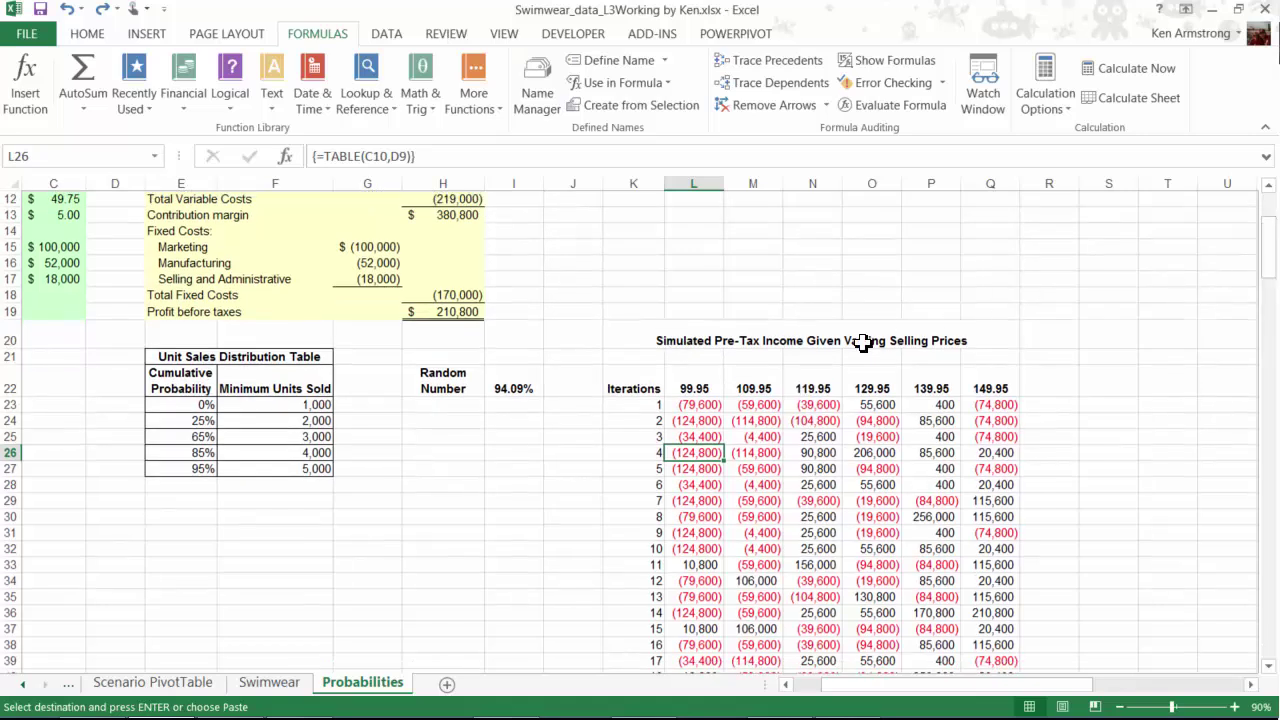
left_click(463, 312)
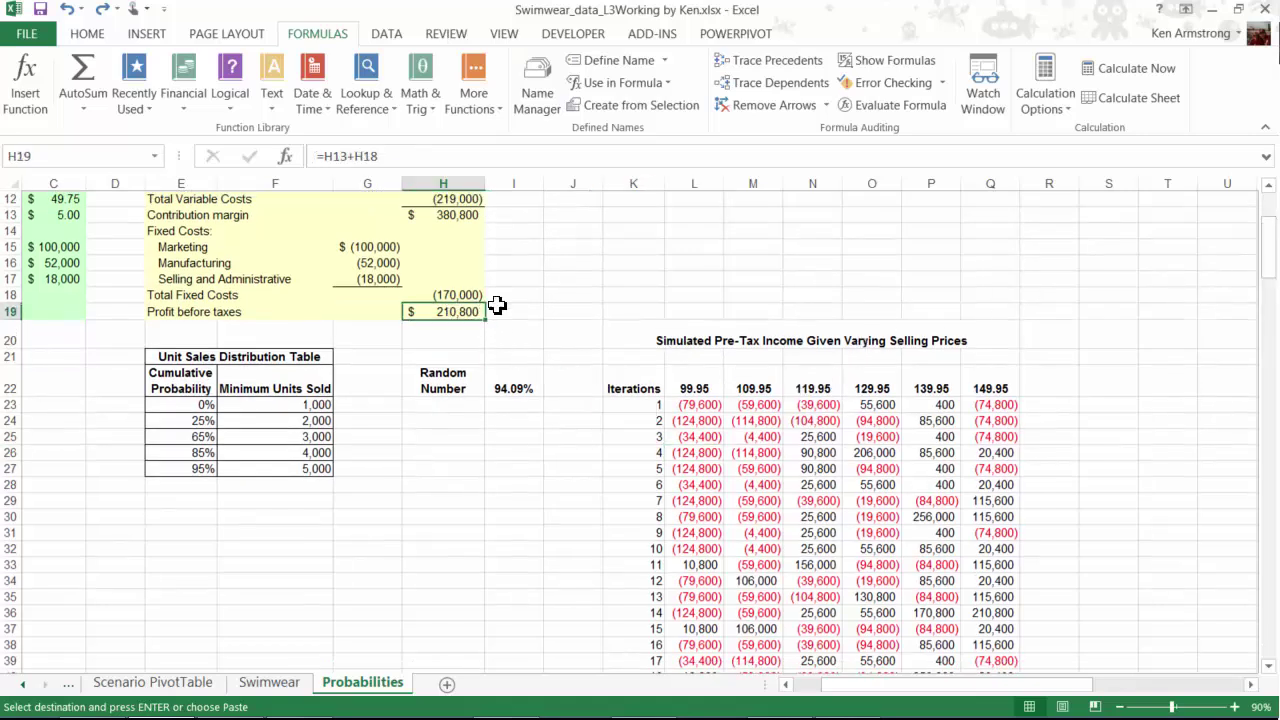
left_click_drag(694, 388, 972, 390)
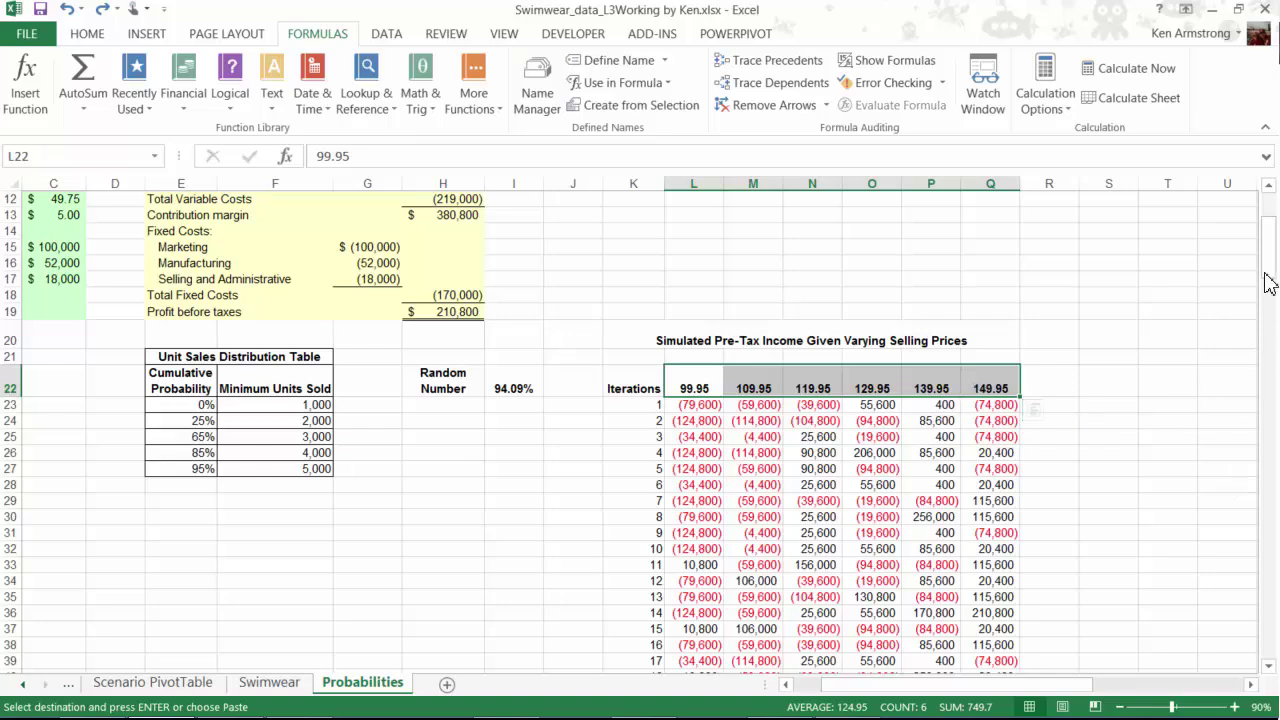
mouse_move(1266, 280)
left_mouse_down()
mouse_move(1266, 246)
mouse_move(1271, 263)
left_mouse_up()
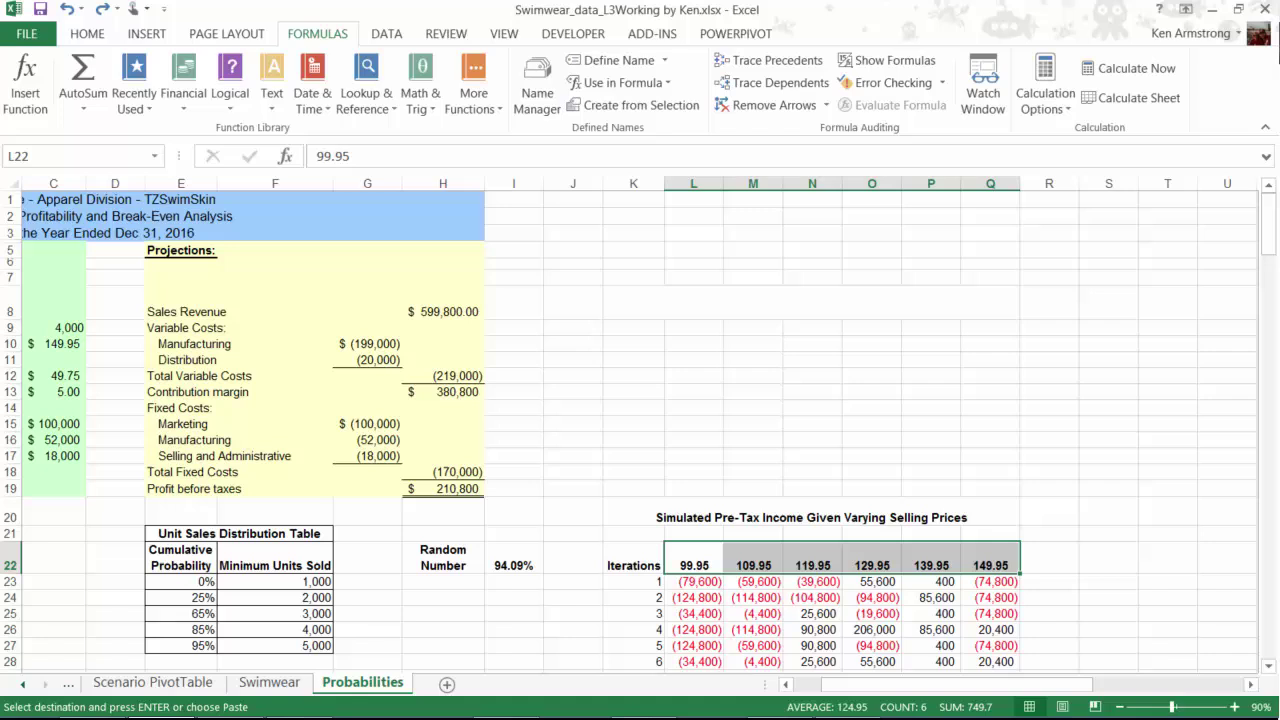
- Paste the statistics summary block into K8:Q14
key("alt+Tab")
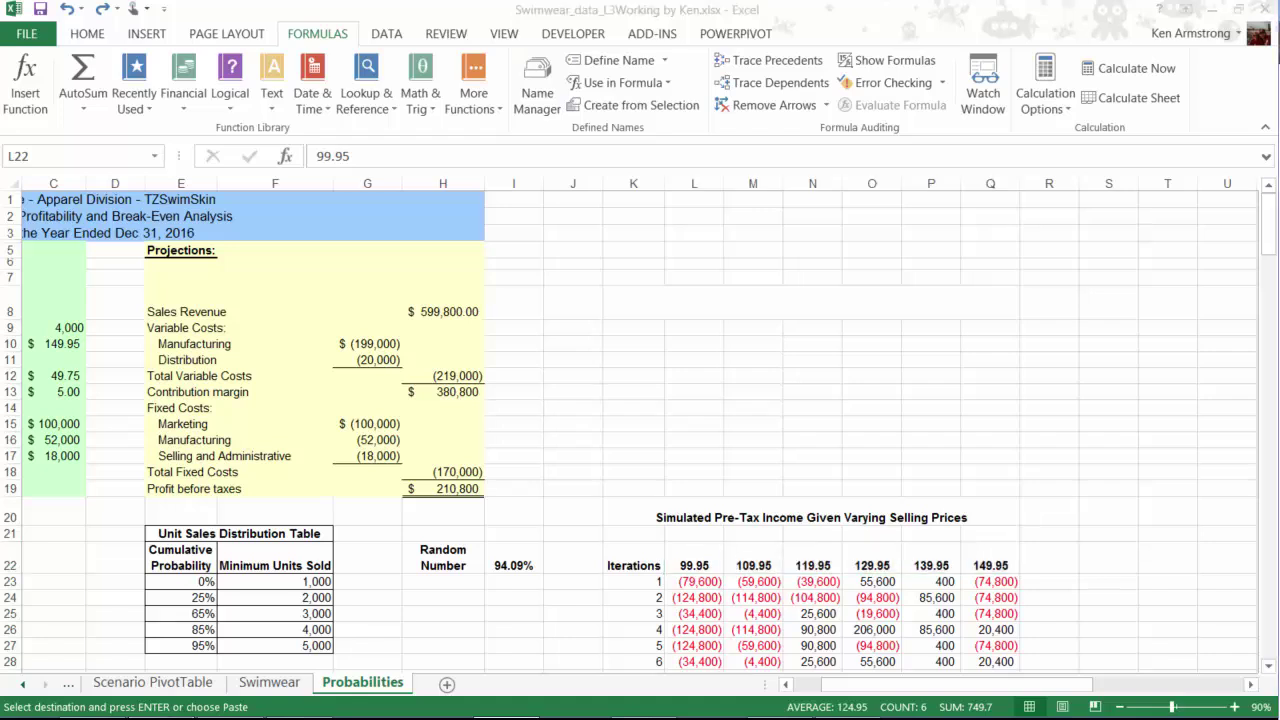
key("alt+Tab")
key("ctrl+v")
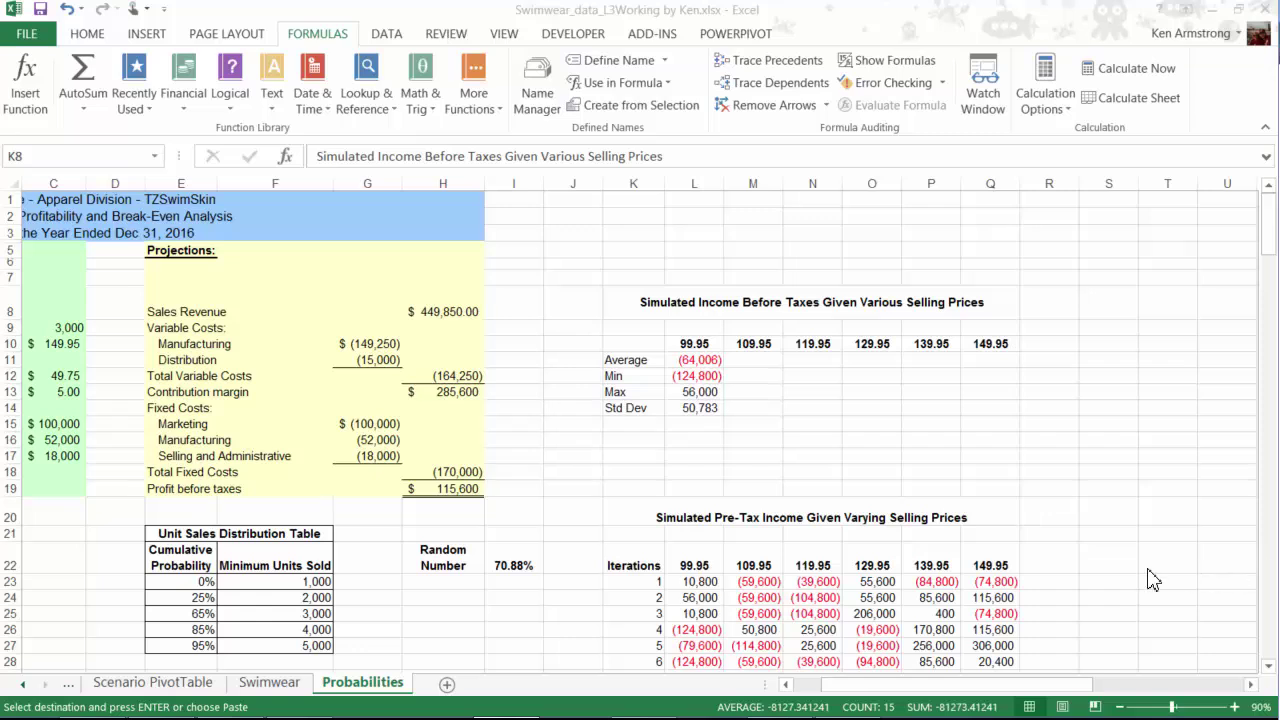
key("alt+Tab")
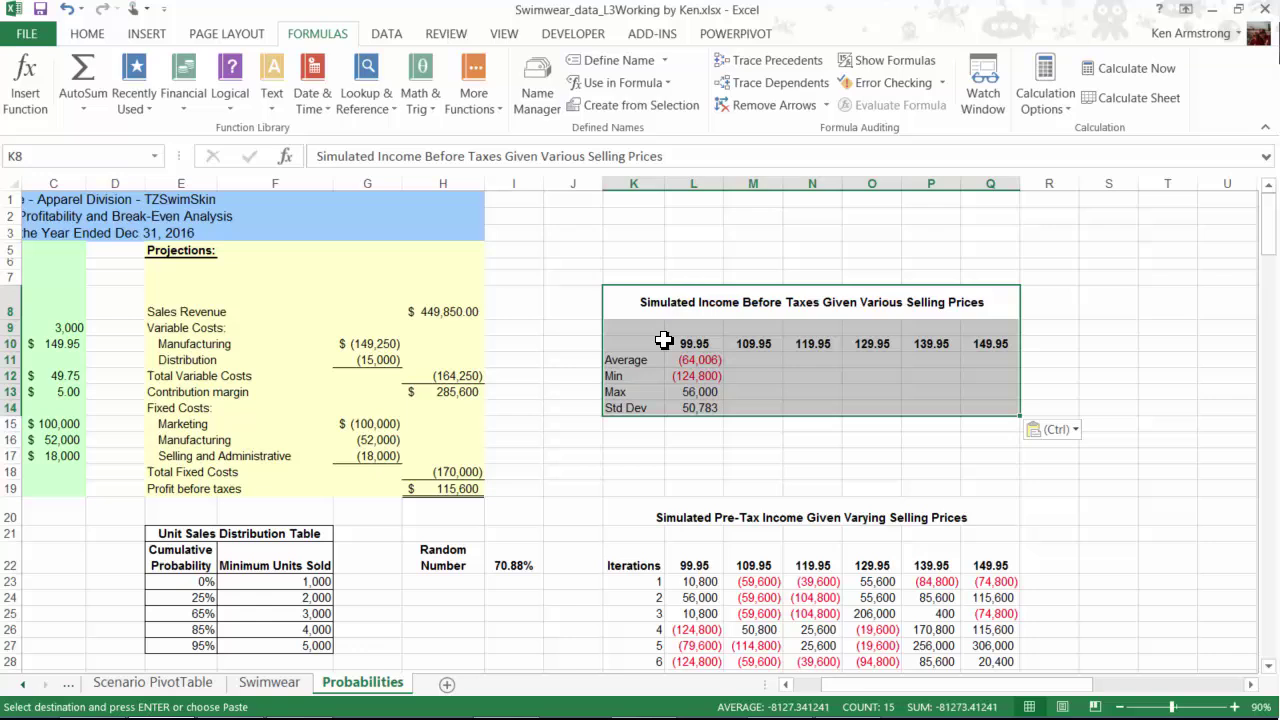
- Check the AVERAGE, MIN, MAX and STDEV.S formulas for 99.95 in L11:L14
left_click(698, 359)
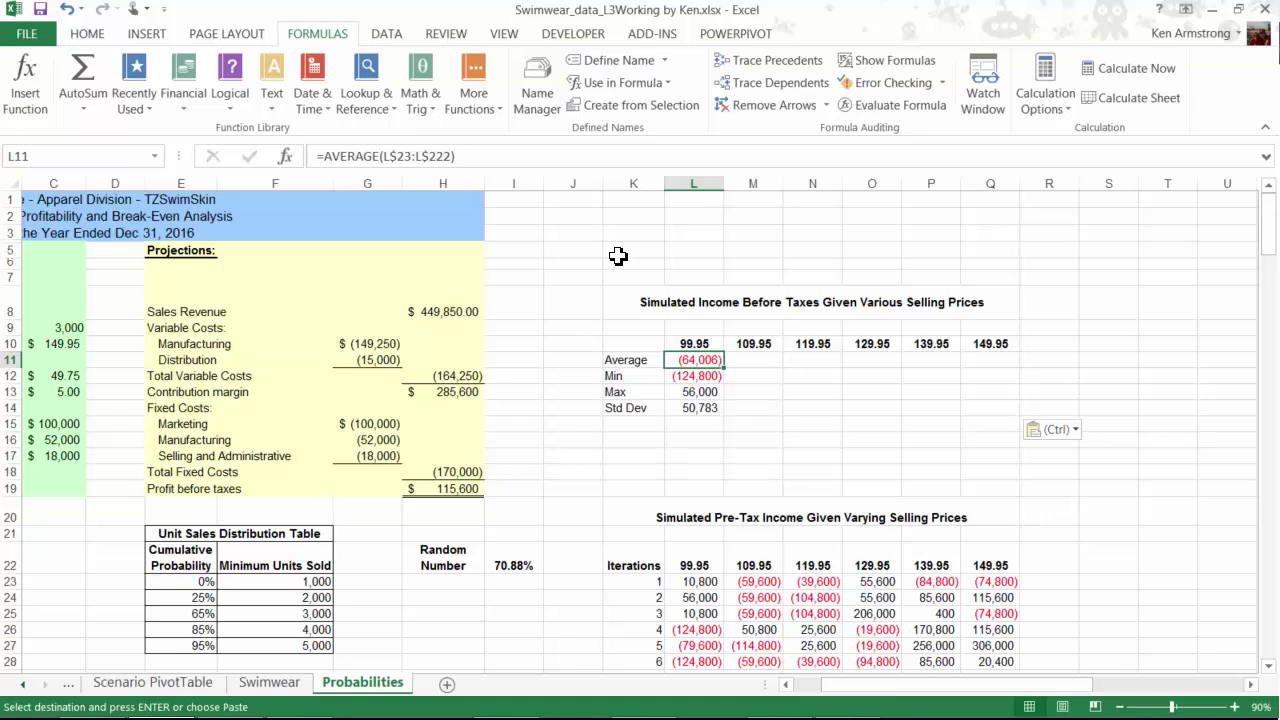
key("Down")
key("Down")
key("Down")
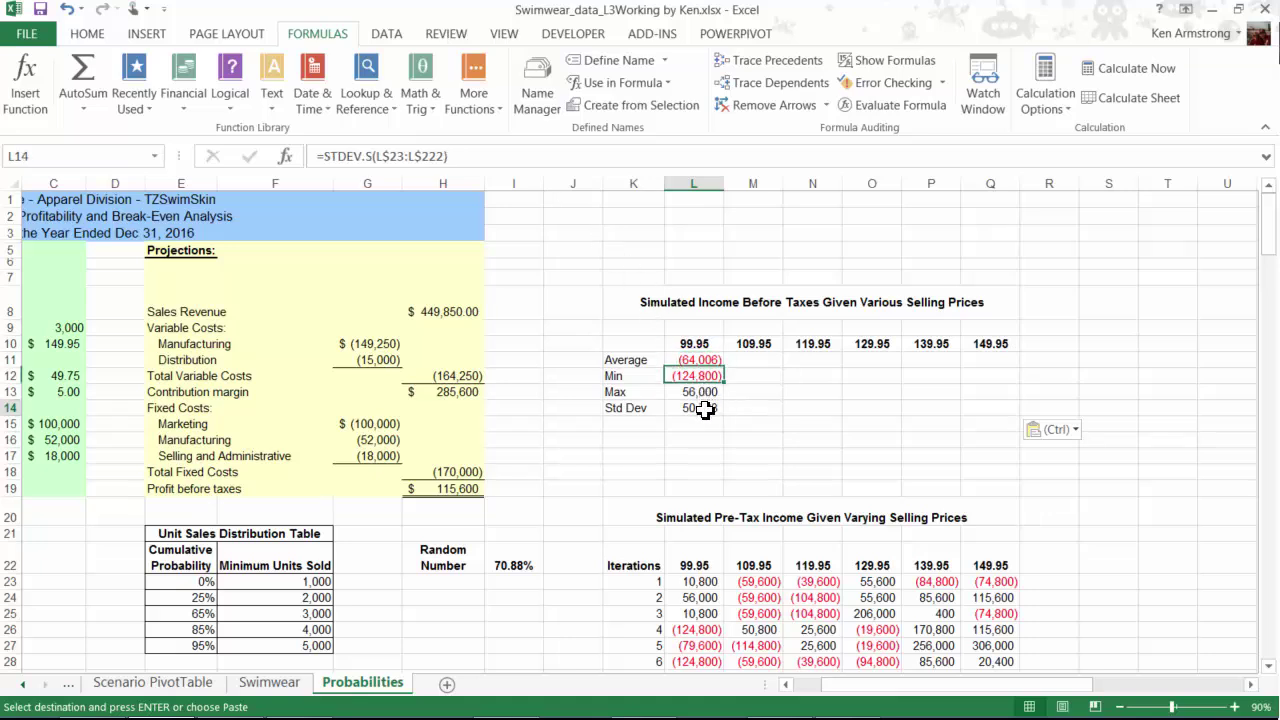
key("Up")
key("Up")
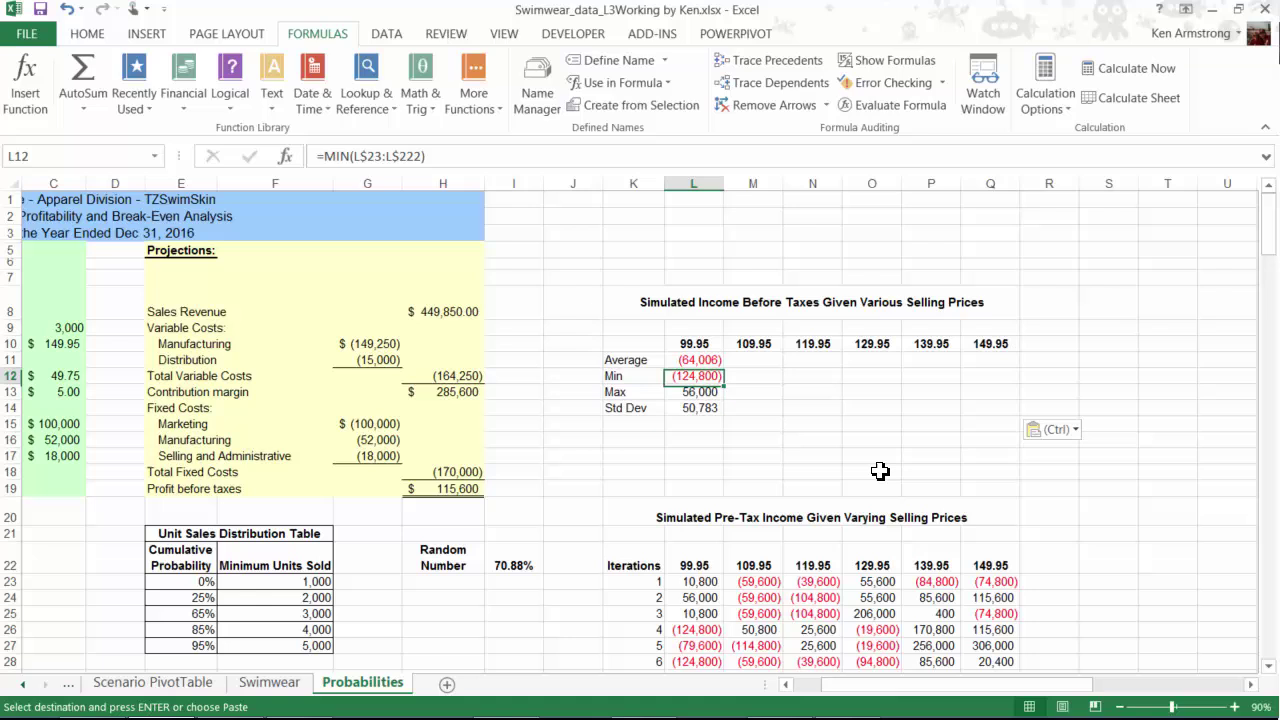
key("Down")
key("Up")
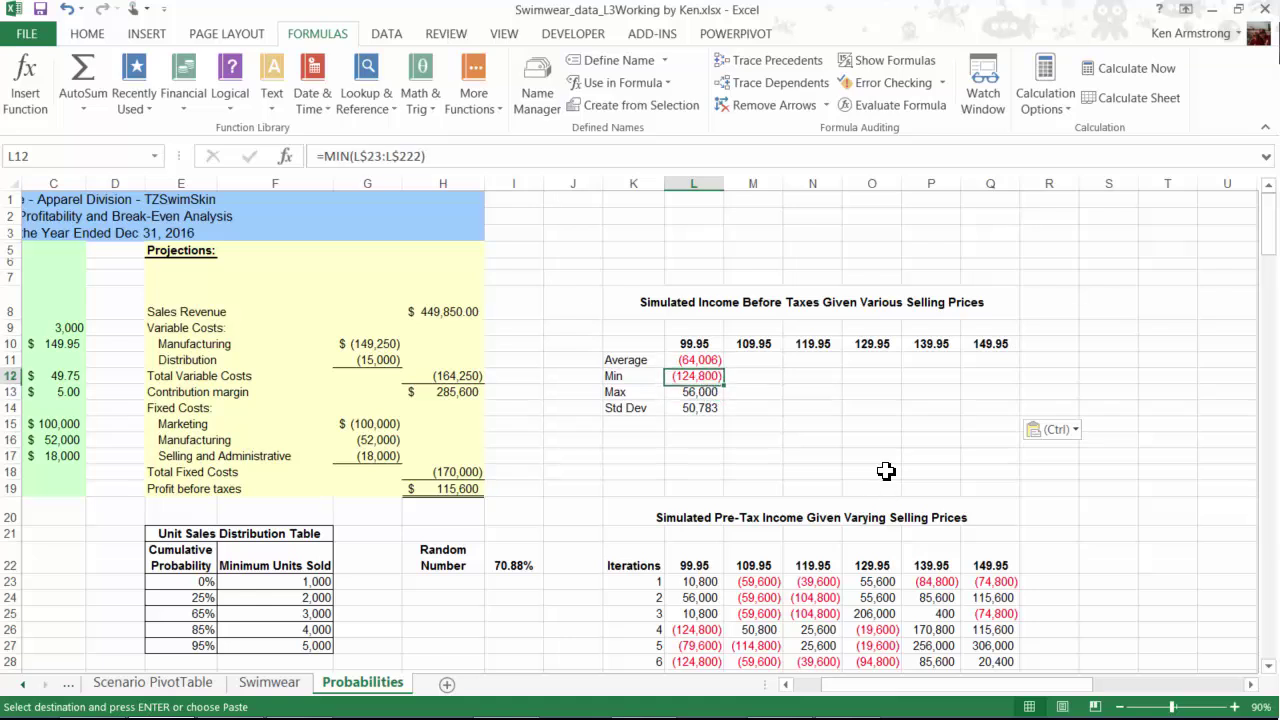
key("Up")
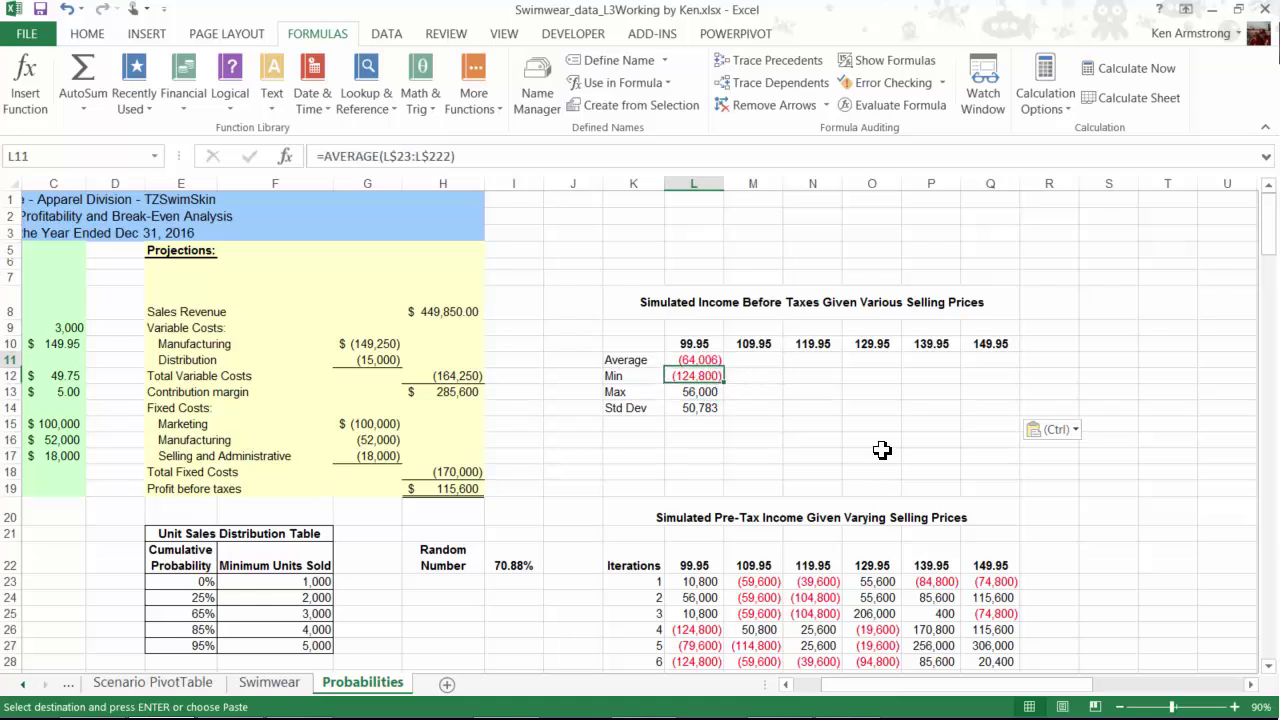
left_click_drag(694, 360, 710, 407)
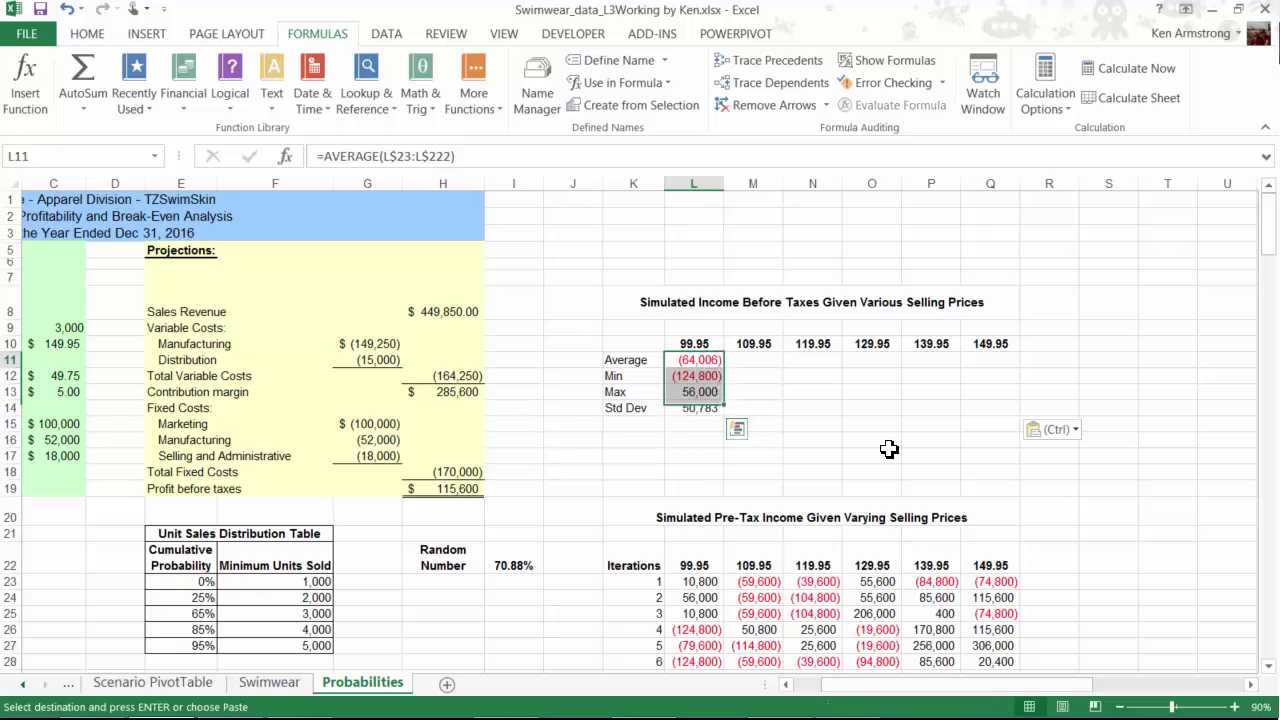
- Fill the 99.95 statistics formulas in L11:L14 right through column Q (149.95)
left_click(710, 376)
key("Down")
key("Down")
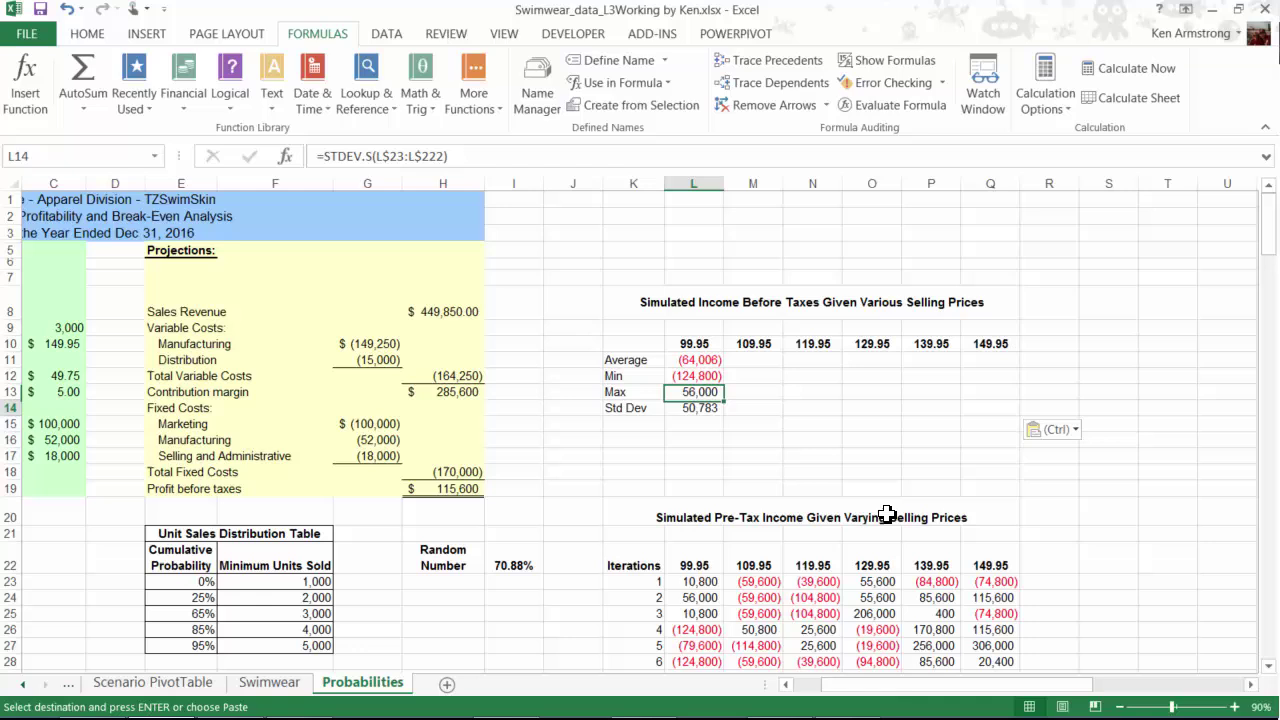
left_click_drag(703, 363, 712, 408)
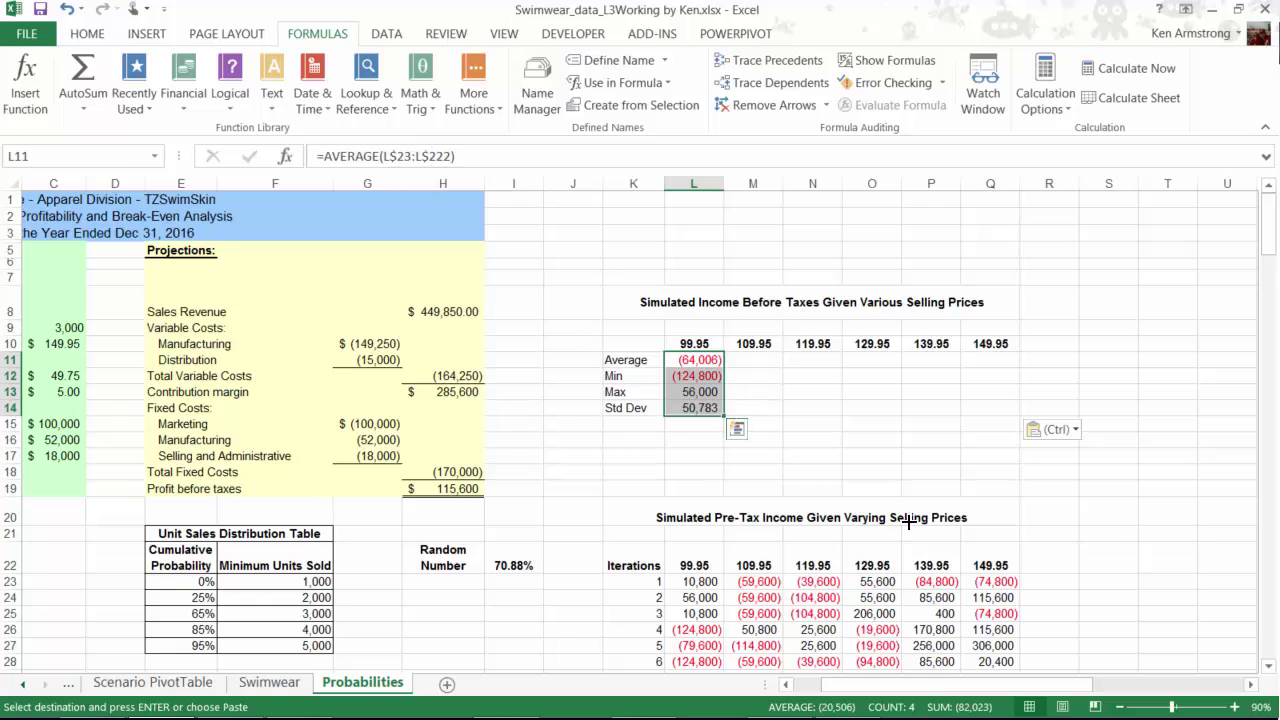
left_click_drag(723, 415, 1010, 428)
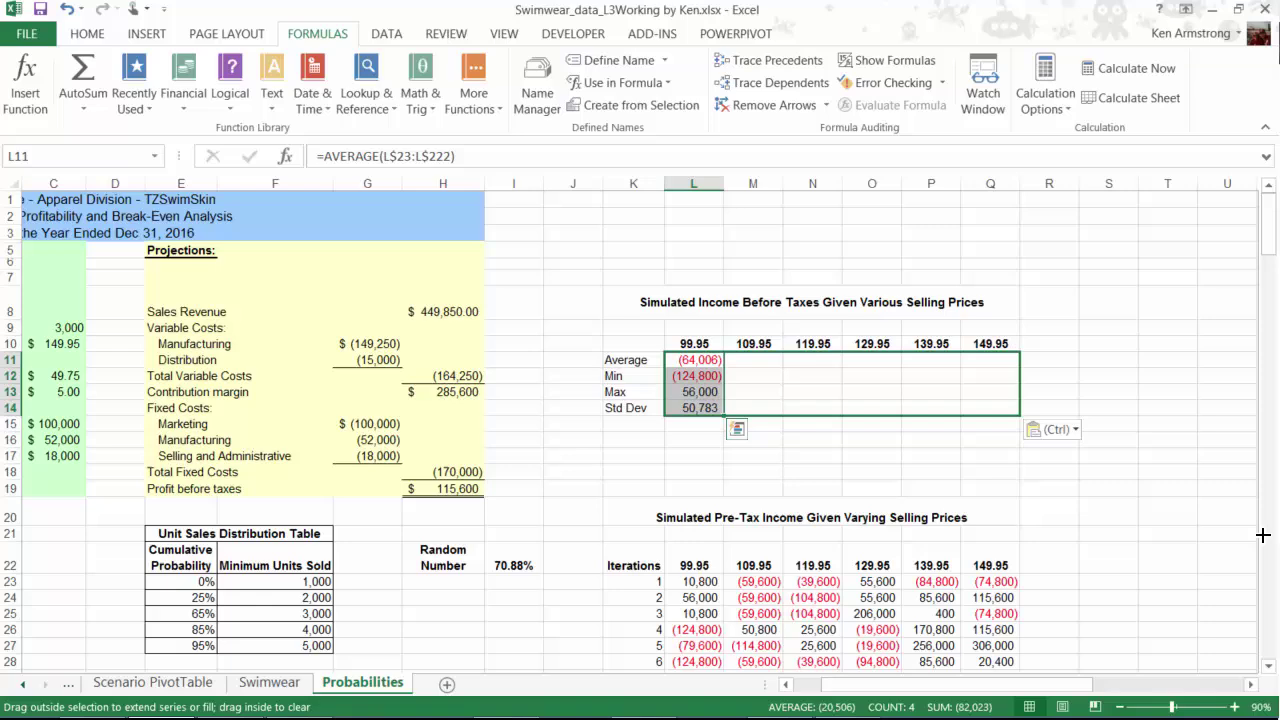
left_click_drag(1263, 535, 1264, 532)
- Verify the copied Std Dev, Min, Max and Average formulas for 139.95, 129.95 and 119.95
left_click(940, 406)
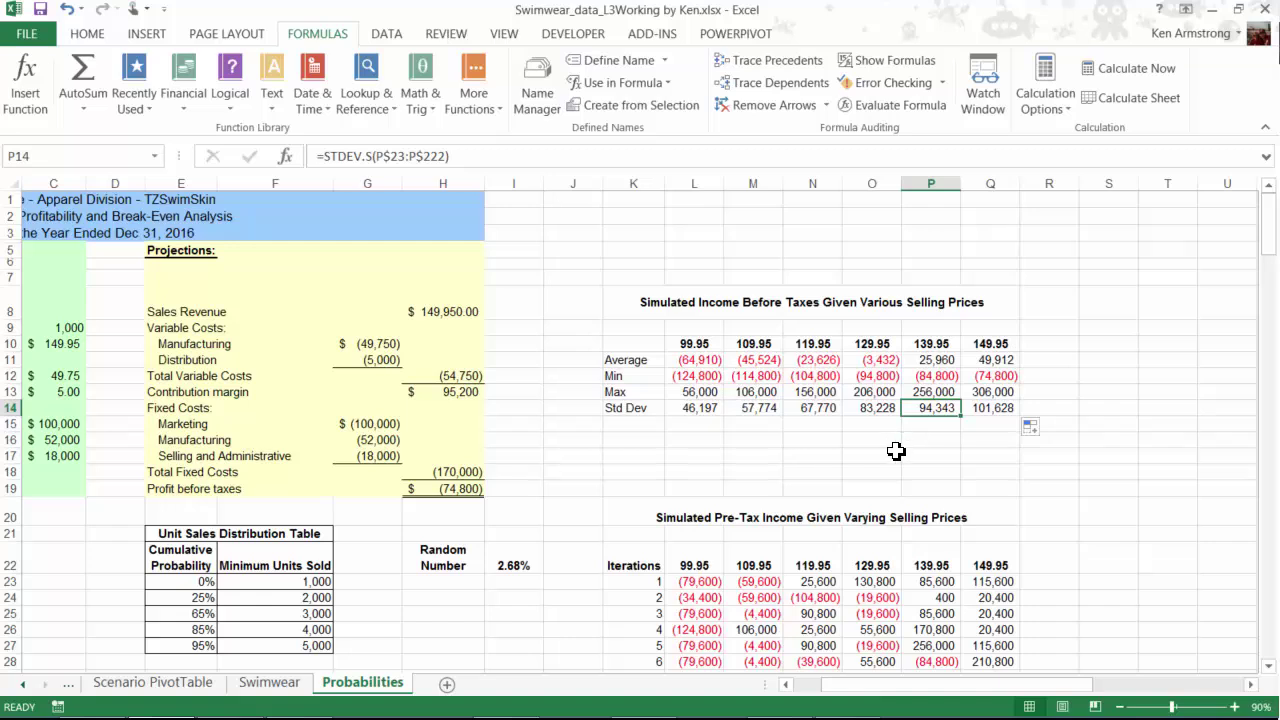
left_click(930, 376)
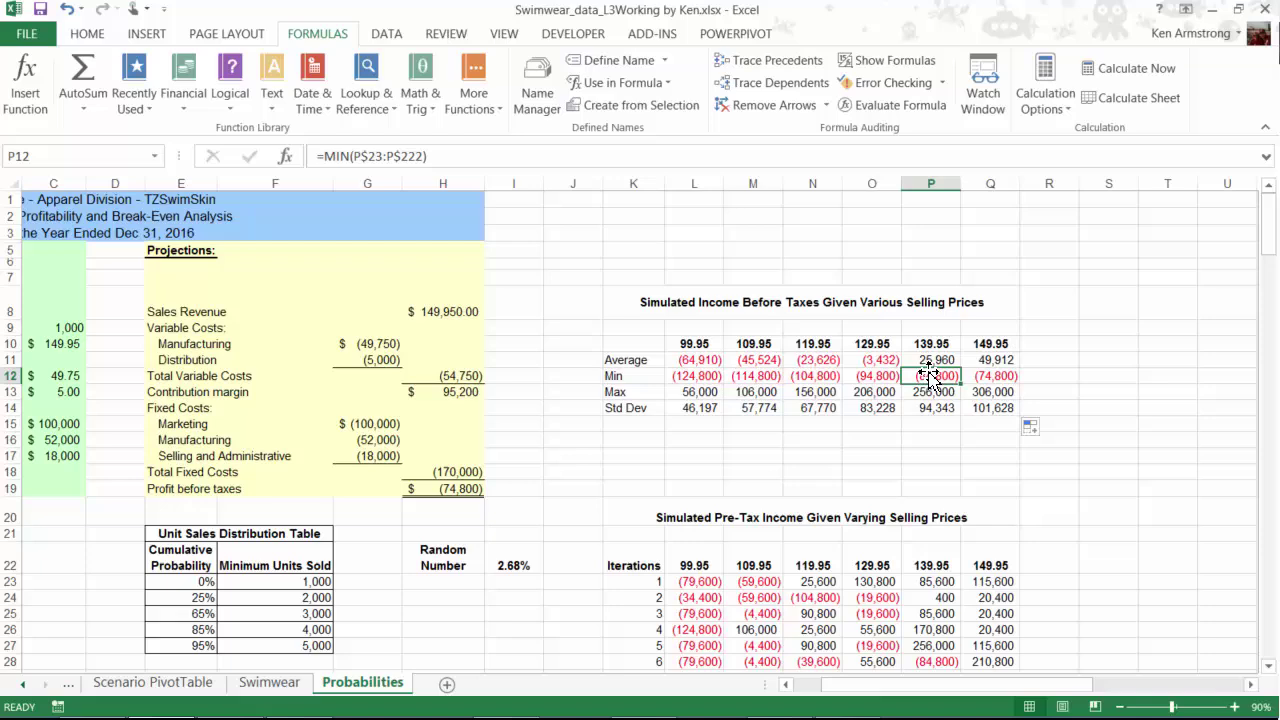
left_click(871, 391)
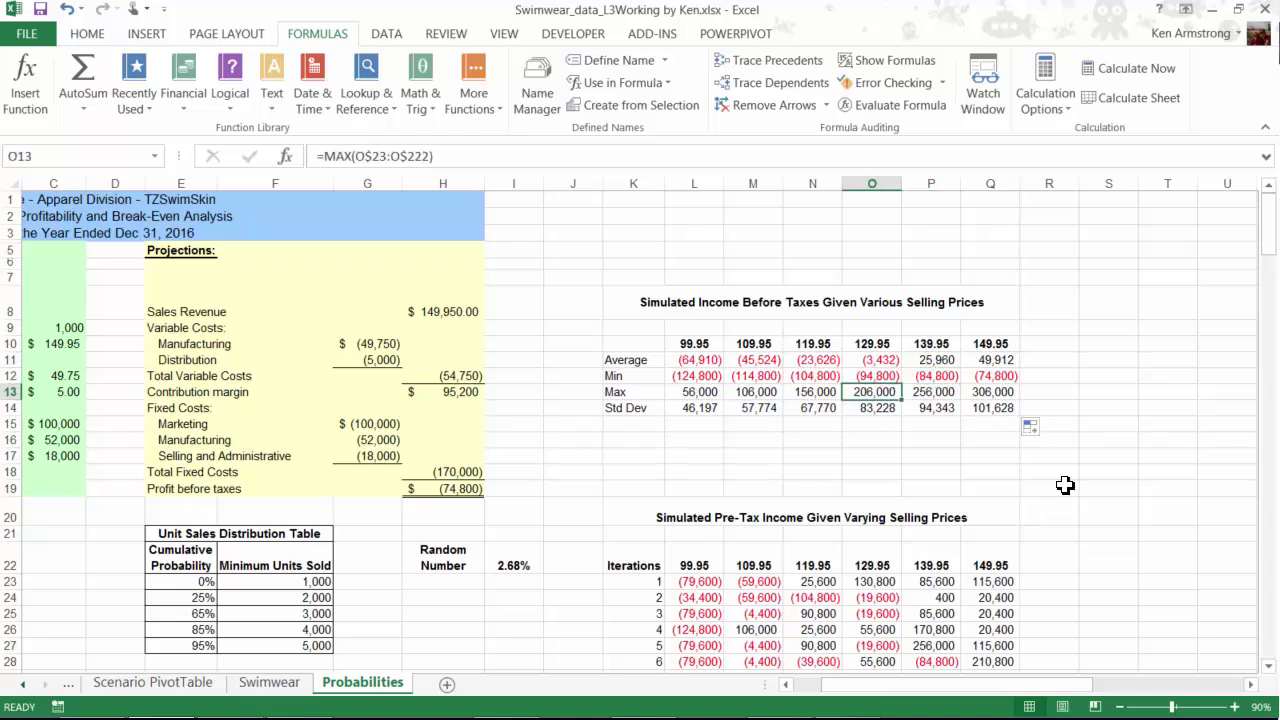
left_click(812, 360)
- Show formulas and inspect a data table TABLE formula and the 119.95 Average formula
key("ctrl+grave")
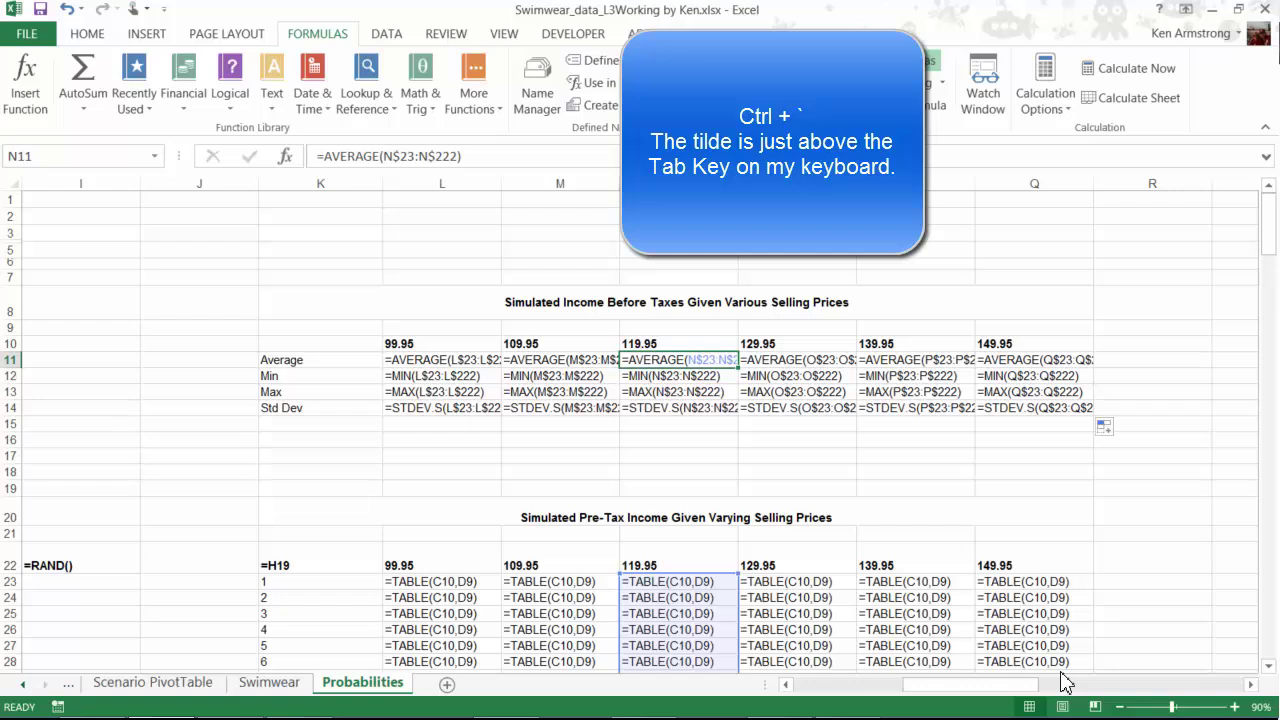
key("Right")
key("Down")
key("Down")
key("Down")
key("Down")
key("Down")
key("Down")
key("Down")
key("Down")
key("Down")
key("Down")
key("Down")
key("Down")
key("Down")
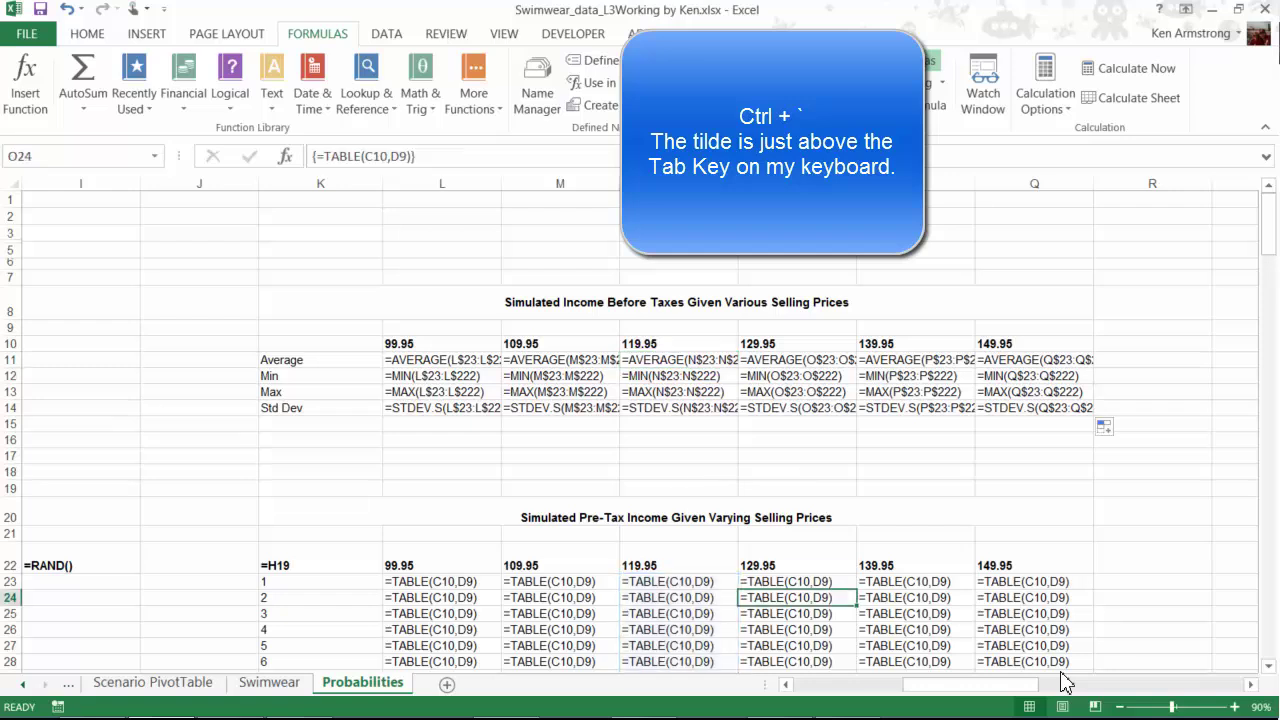
key("Left")
key("Left")
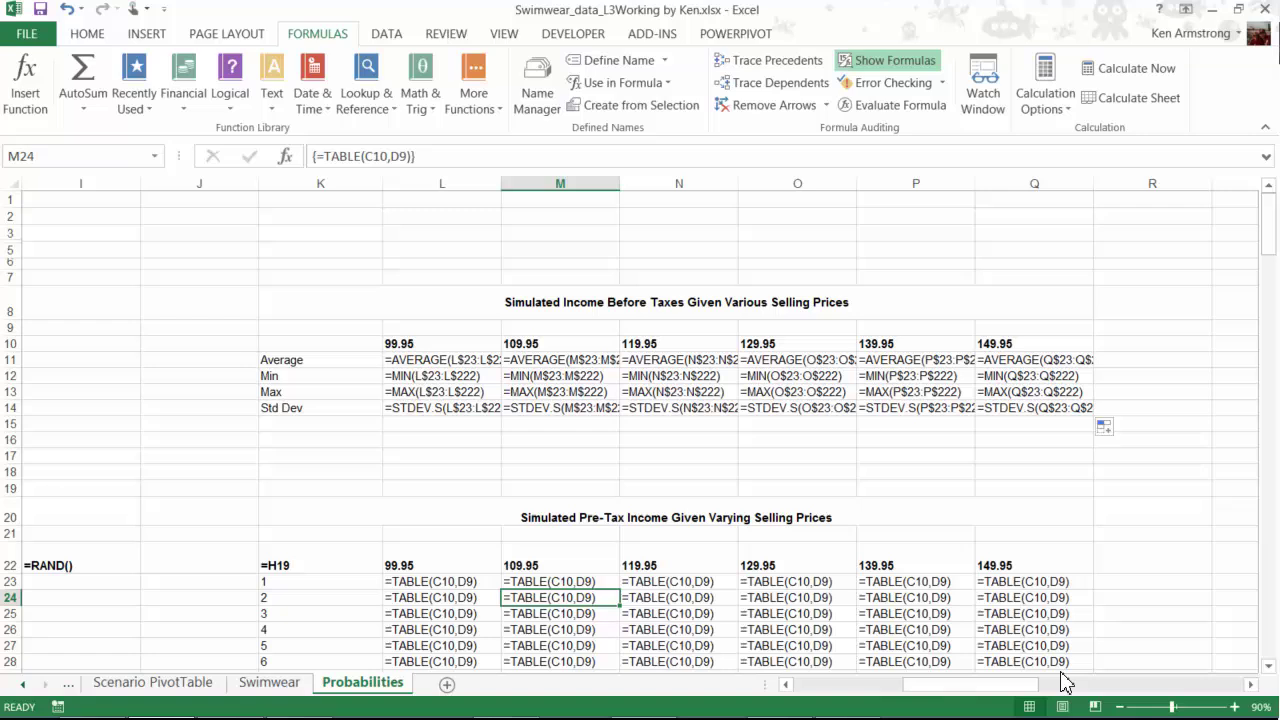
key("F2")
key("Escape")
key("Right")
key("Up")
key("Up")
key("Up")
key("Up")
key("Up")
key("Up")
key("Up")
key("Up")
key("Up")
key("Up")
key("Up")
key("Up")
key("Up")
key("F2")
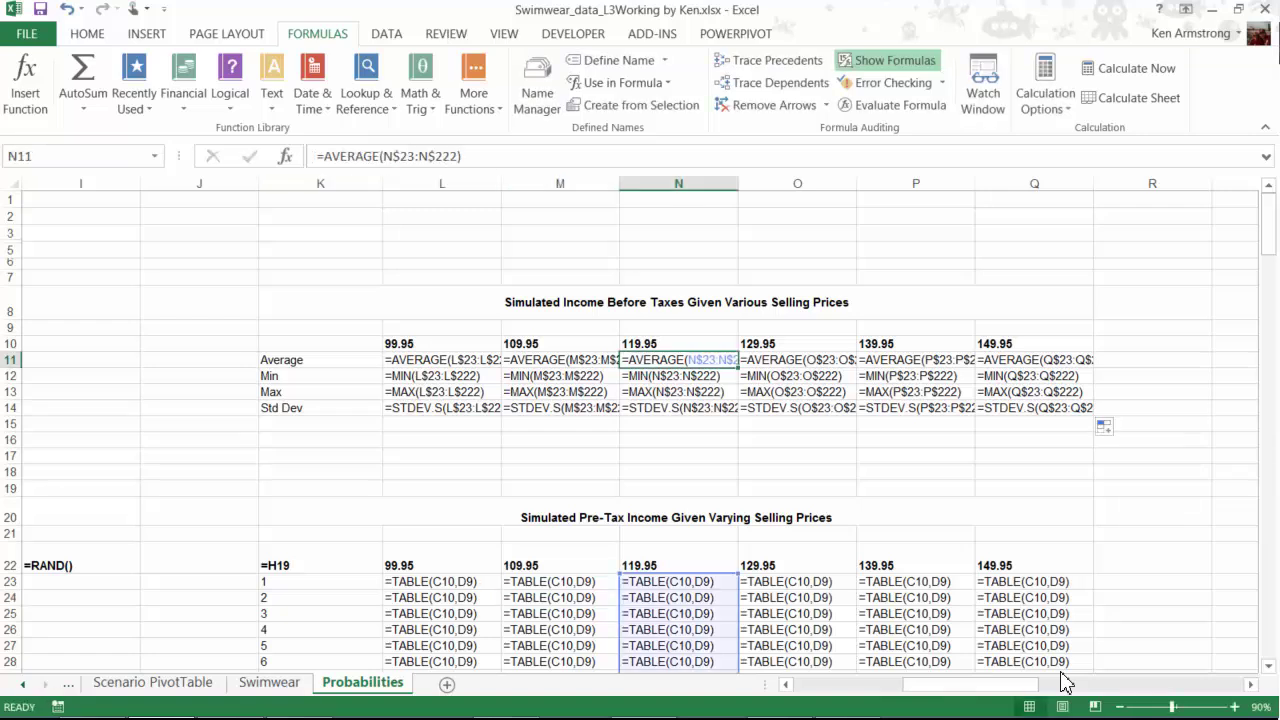
key("Escape")
- Re-inspect the 109.95 TABLE formula without changing it
key("Right")
key("Down")
key("Down")
key("Down")
key("Down")
key("Down")
key("Down")
key("Down")
key("Down")
key("Down")
key("Down")
key("Down")
key("Down")
key("Down")
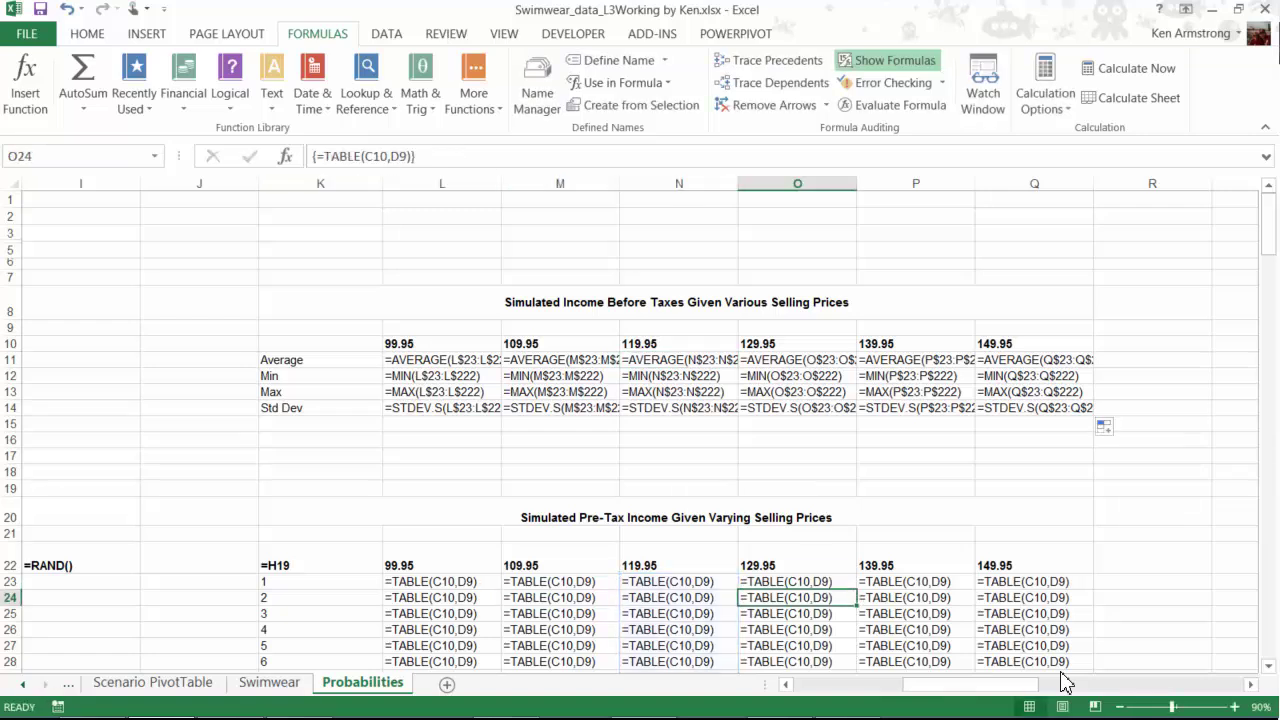
key("Left")
key("Left")
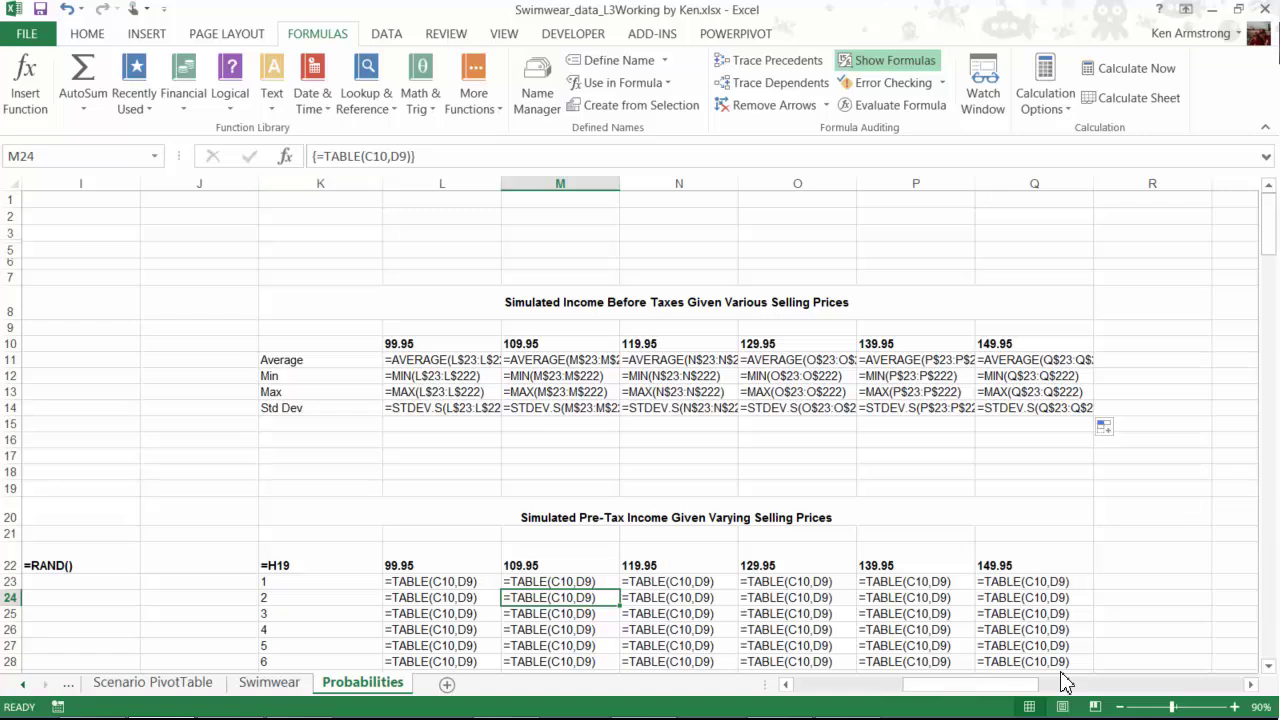
key("F2")
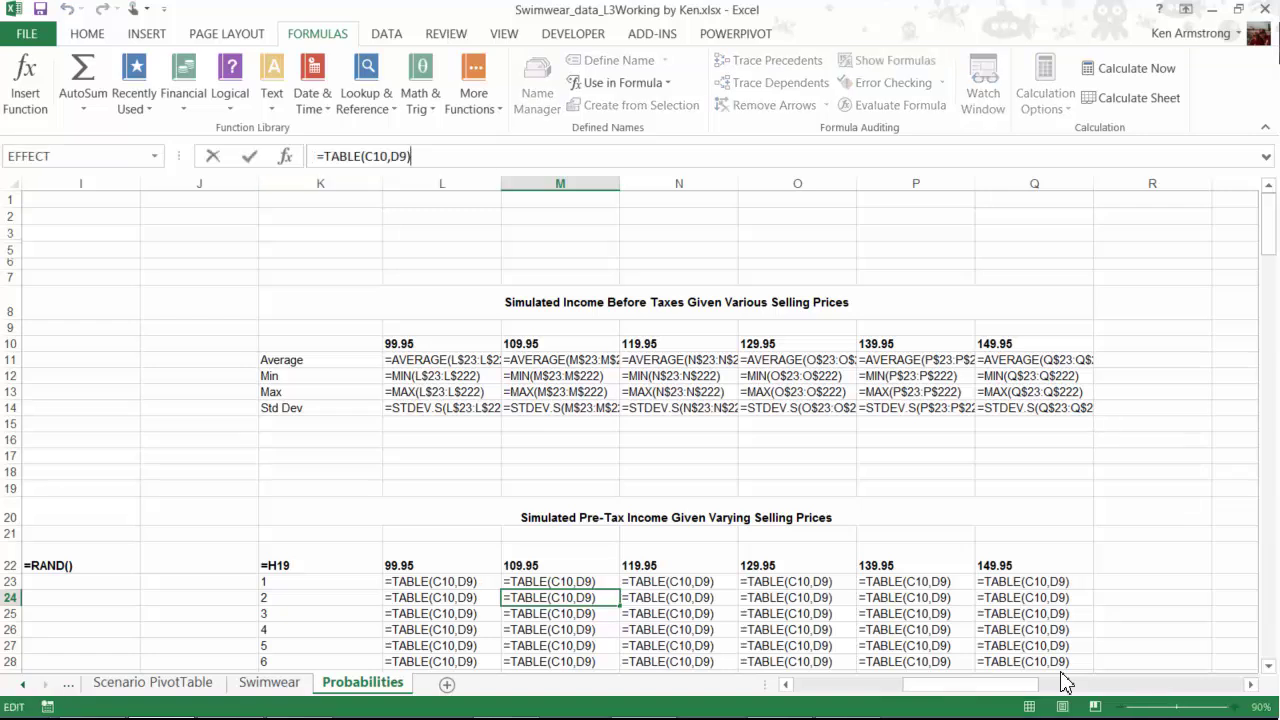
key("Escape")
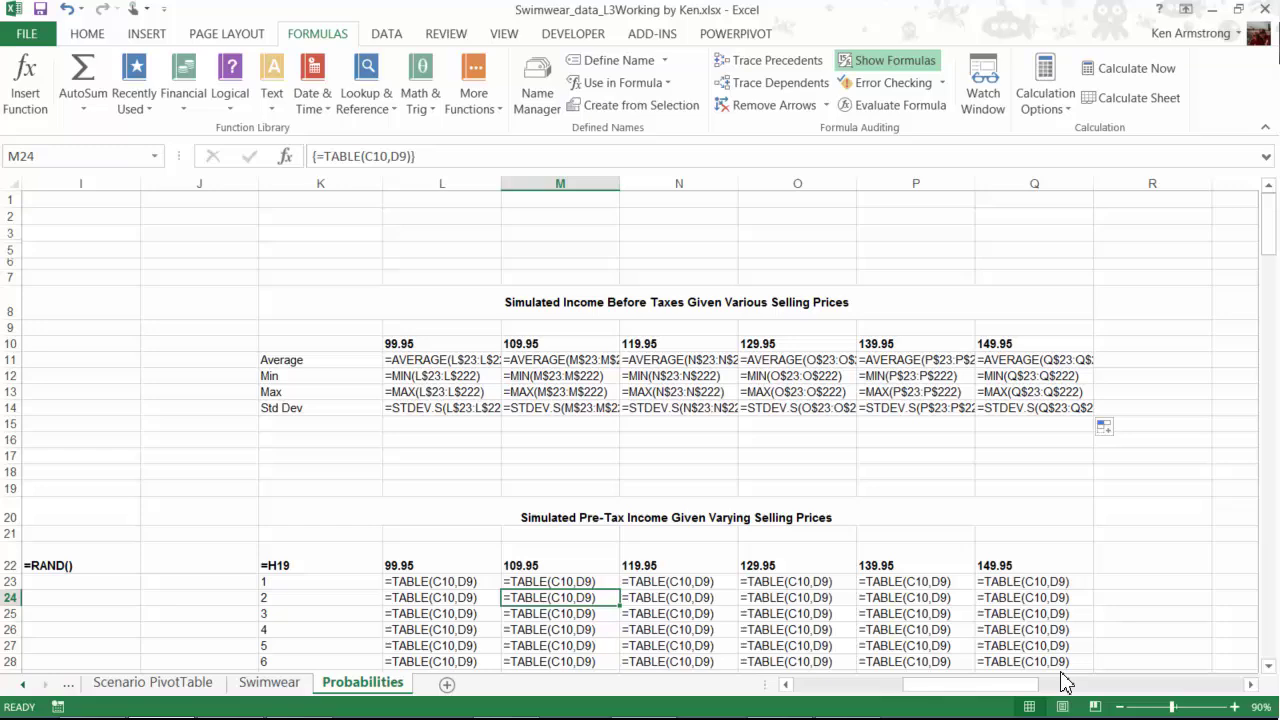
key("Right")
key("Up")
key("Up")
key("Up")
key("Up")
key("Up")
key("Up")
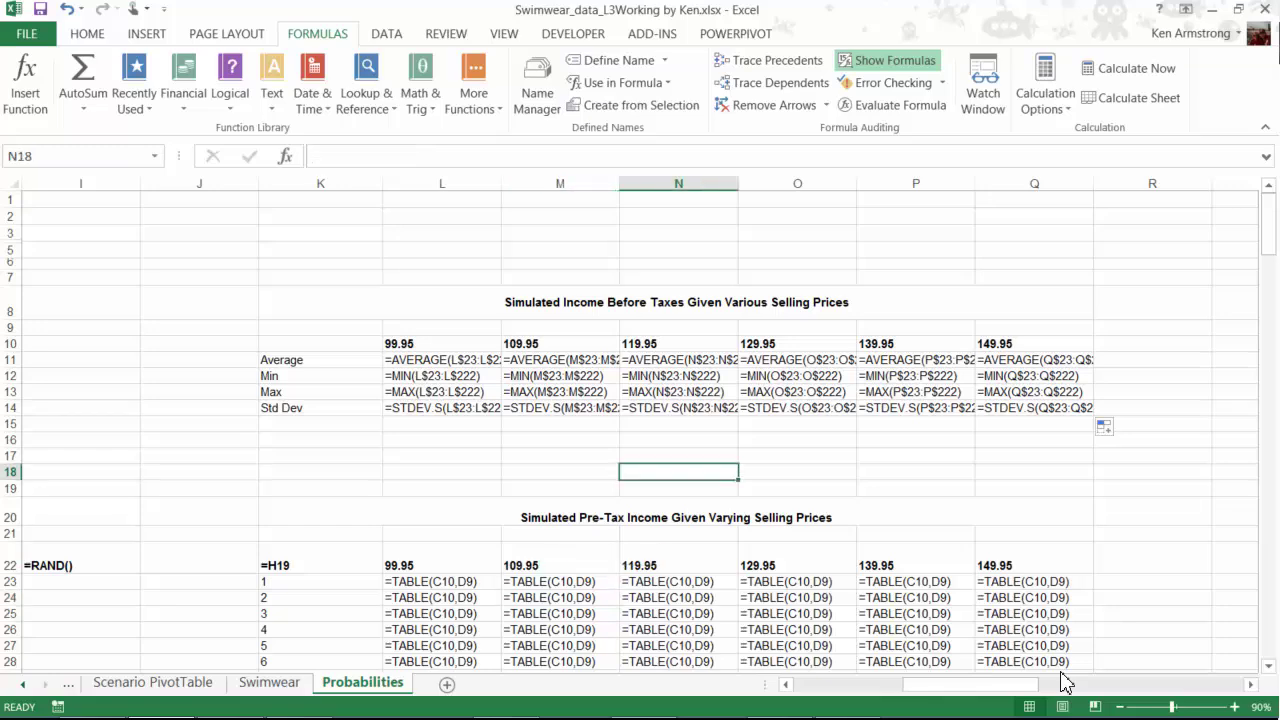
- Show calculated values again and start typing 'Per' in K15 below Std Dev
key("ctrl+grave")
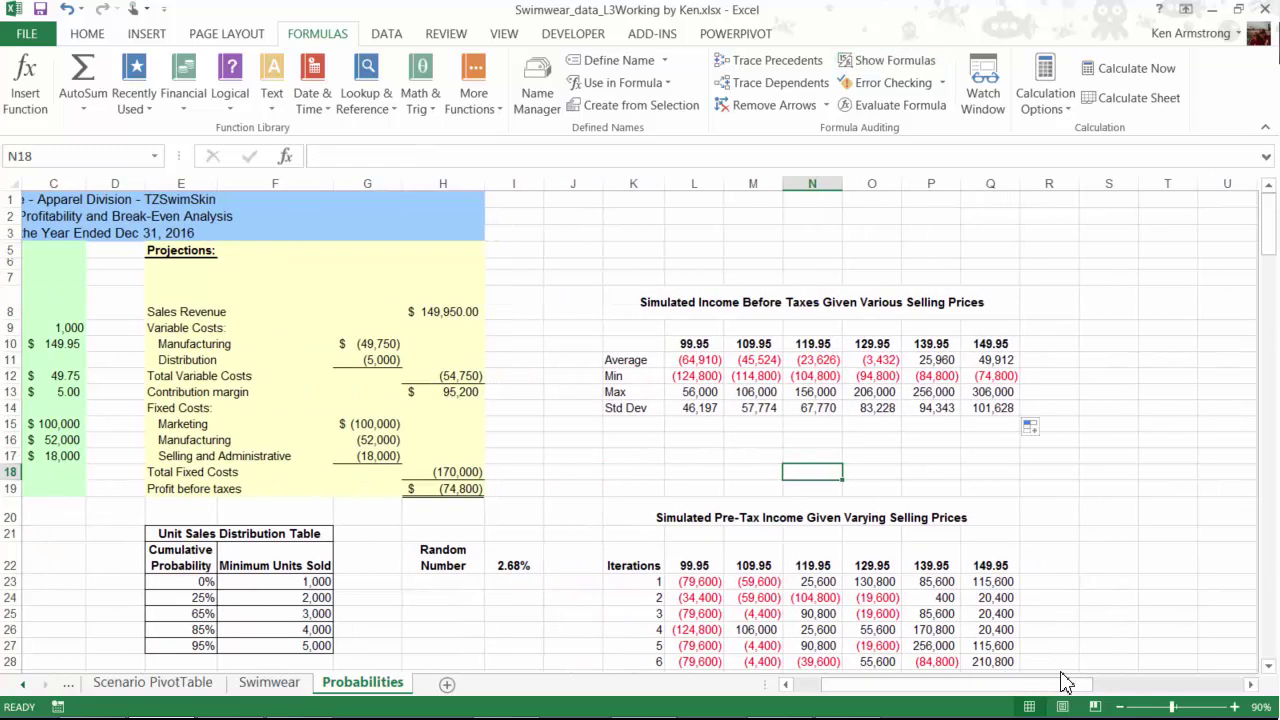
key("Left")
key("Left")
key("Left")
key("Up")
key("Up")
key("Up")
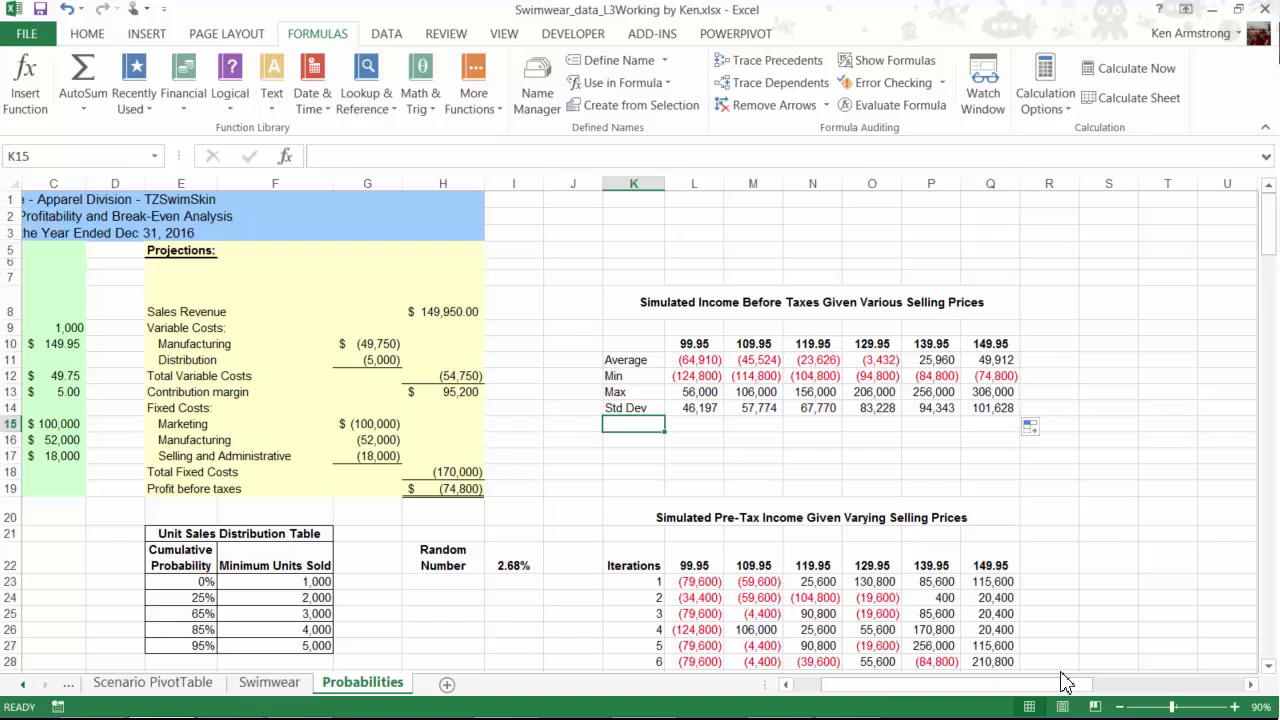
type("Percent Profitable")
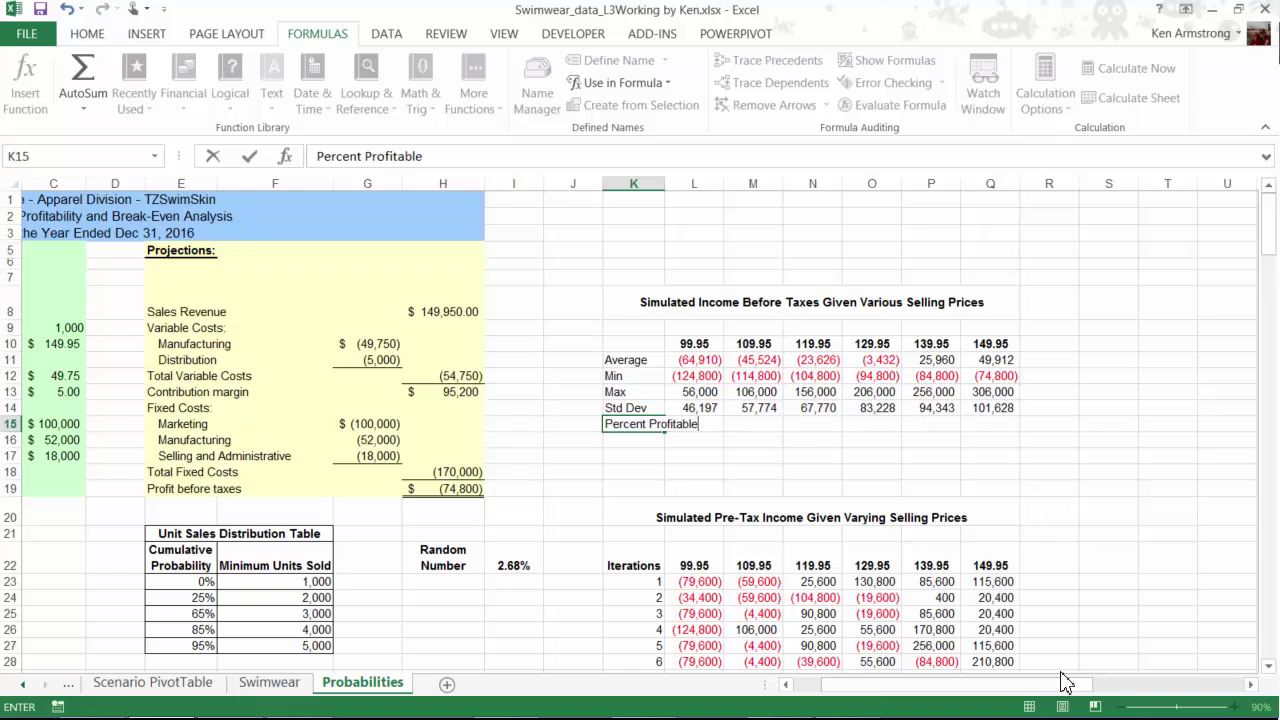
- Wrap the 'Percent Profitable' label in K15 onto two lines
key("Tab")
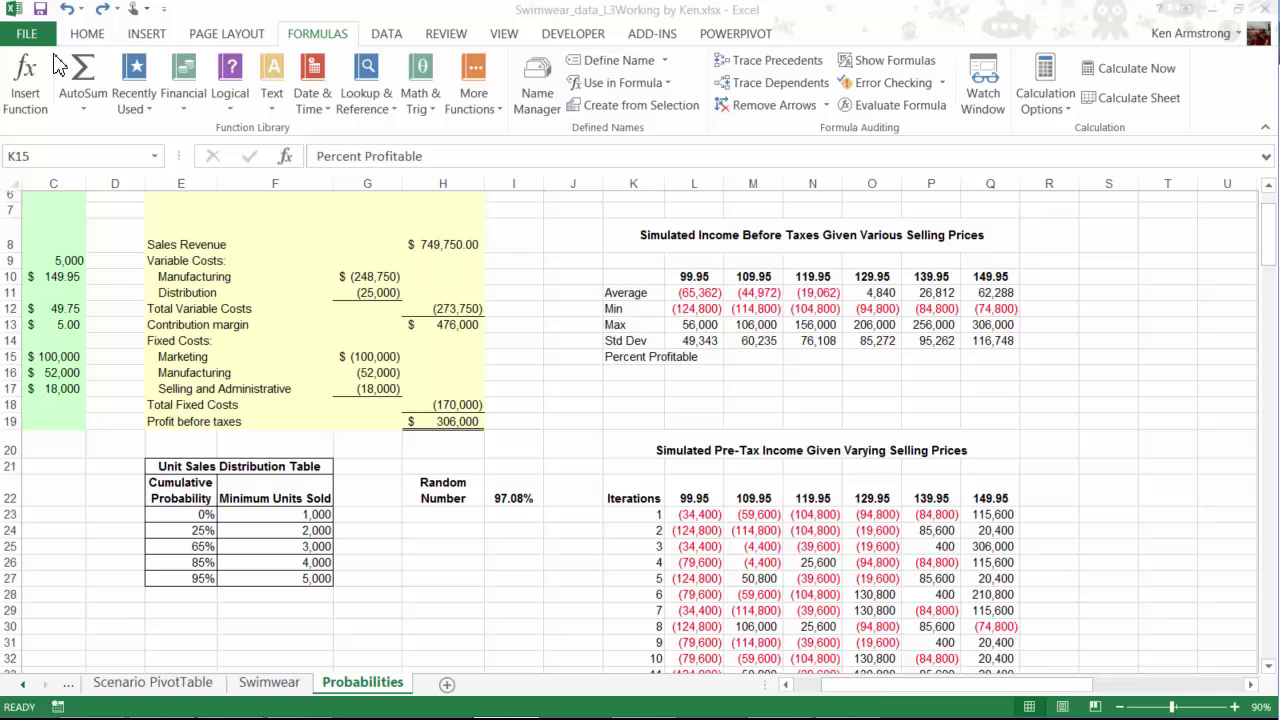
left_click(94, 40)
left_click(507, 68)
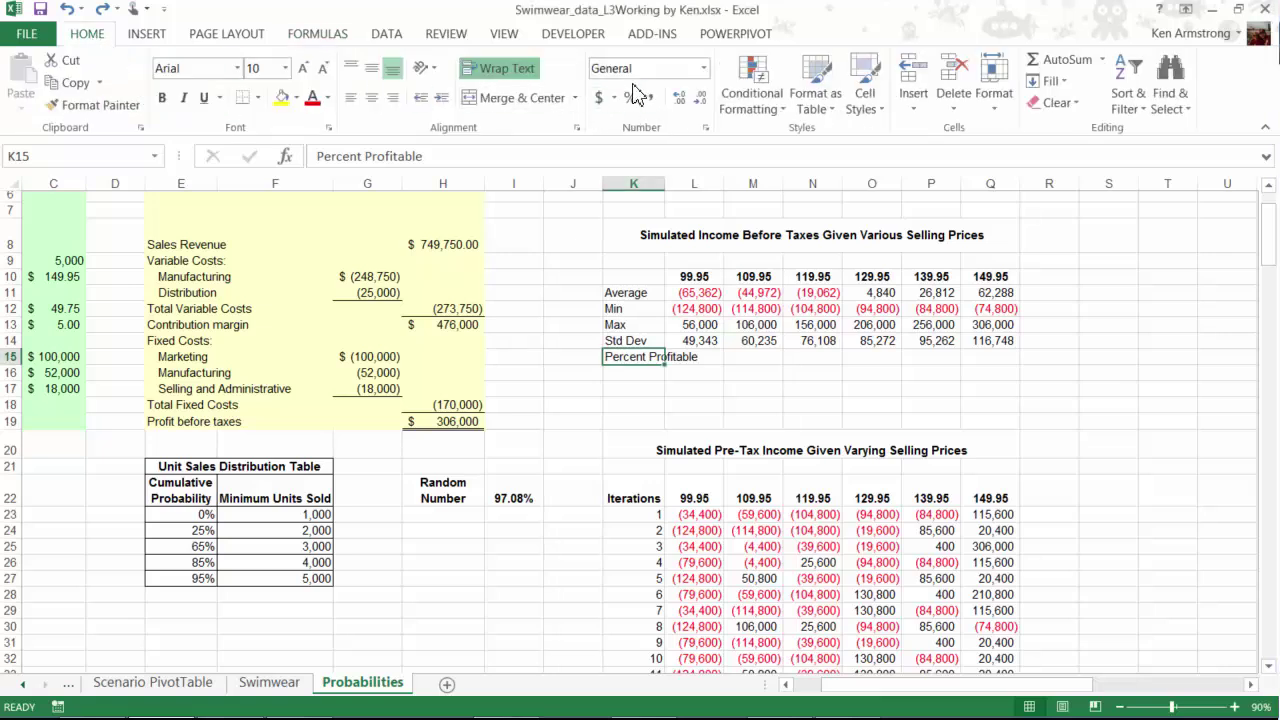
key("Tab")
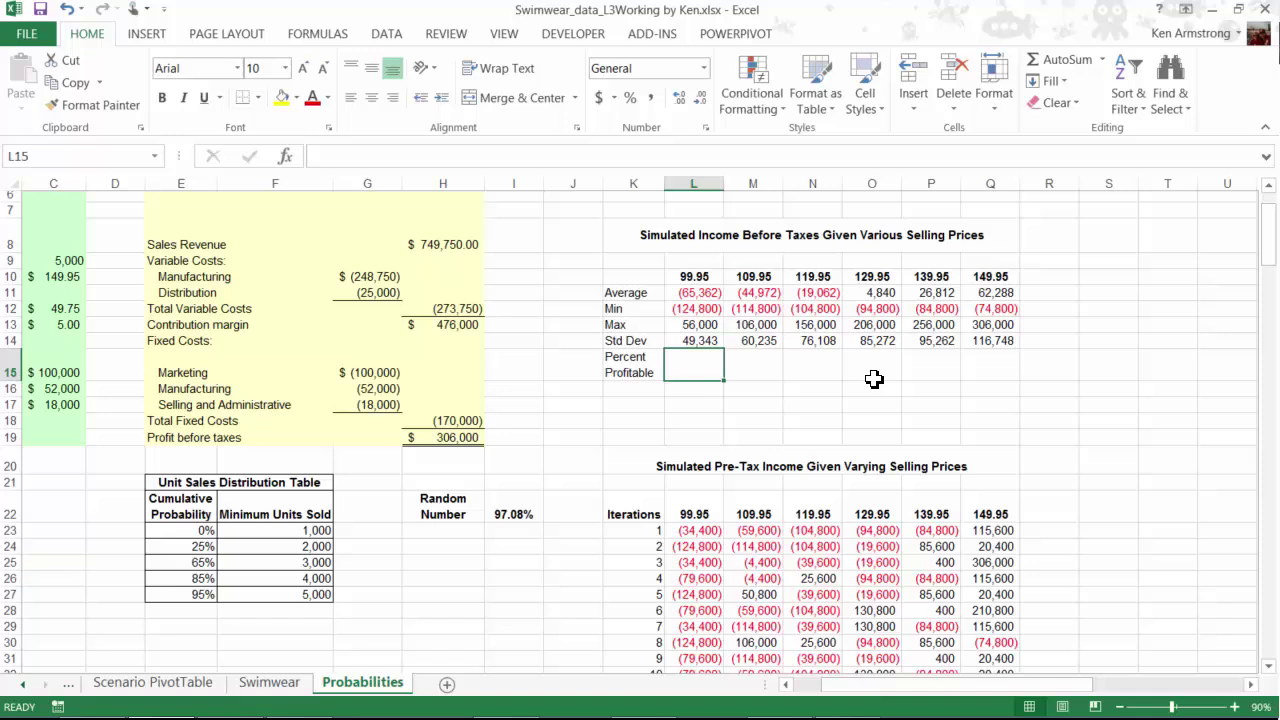
- Enter =COUNTIF(L23:L222,">=0") in L15 to count profitable 99.95 results
type("=coun")
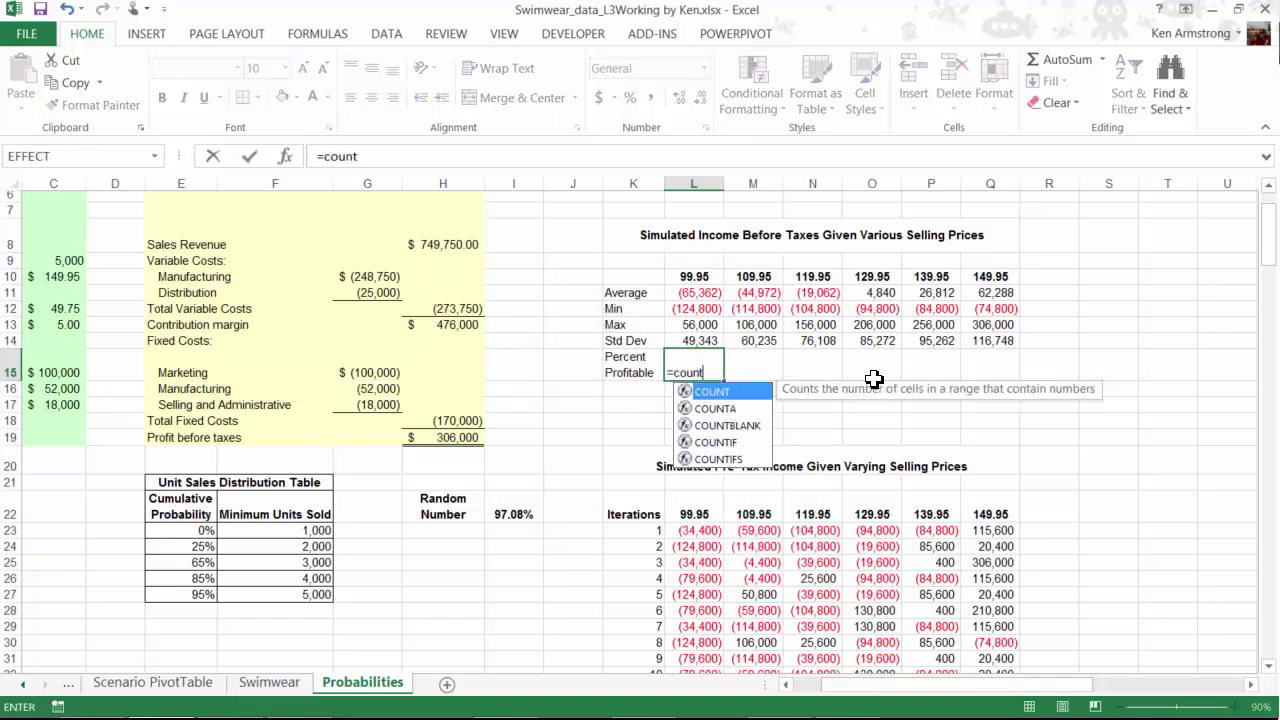
type("t")
key("Down")
key("Down")
key("Down")
key("Tab")
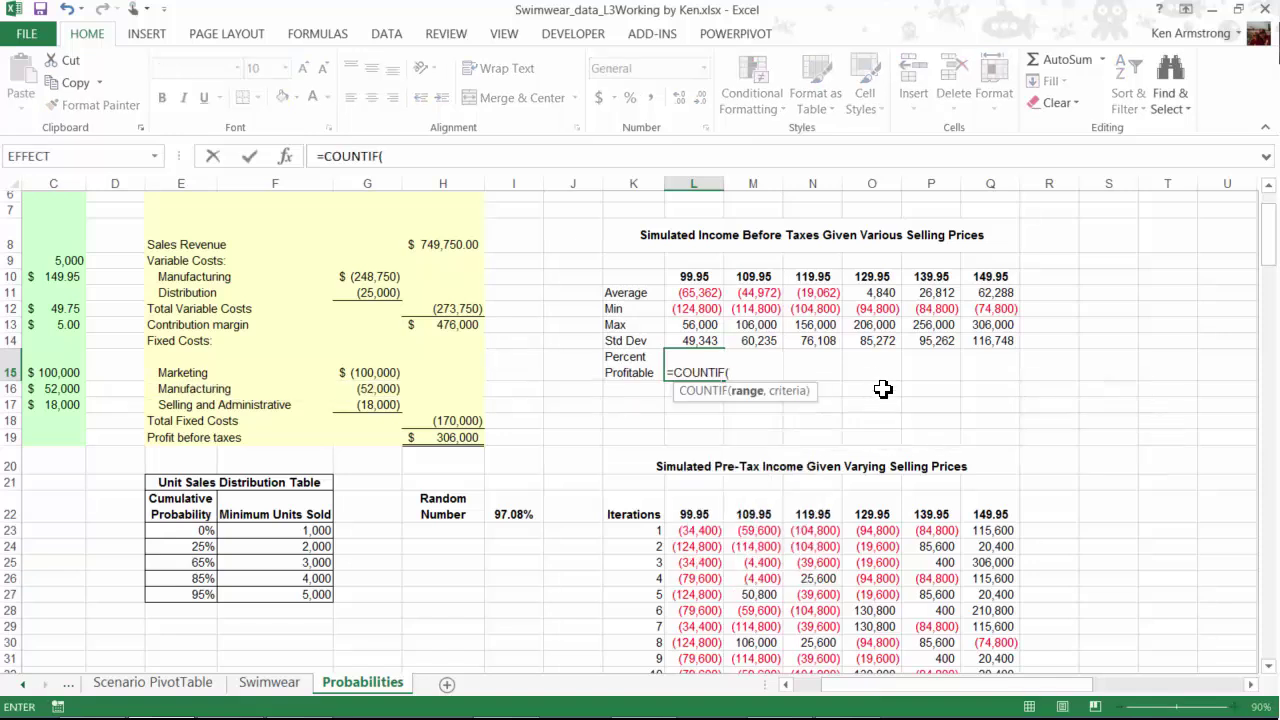
left_click_drag(700, 531, 694, 647)
left_click_drag(1268, 626, 1268, 205)
left_click(455, 156)
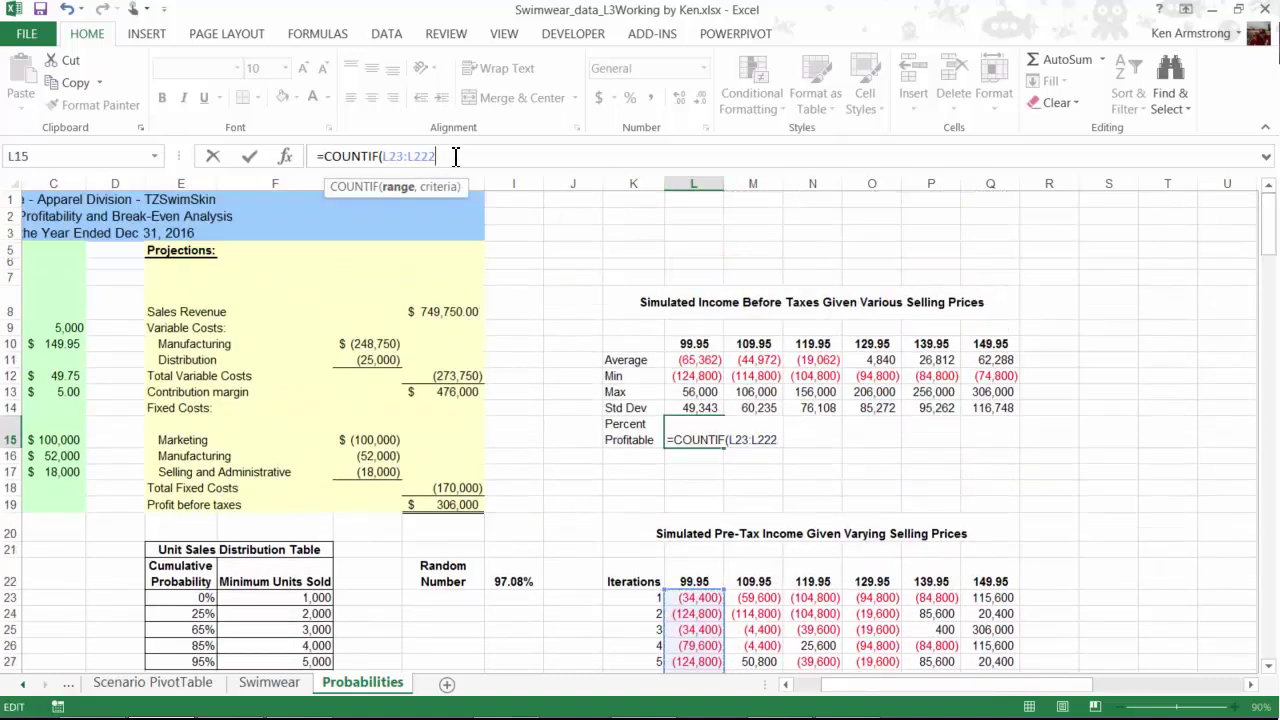
type(",")
type("\">=0\")")
key("ctrl+Return")
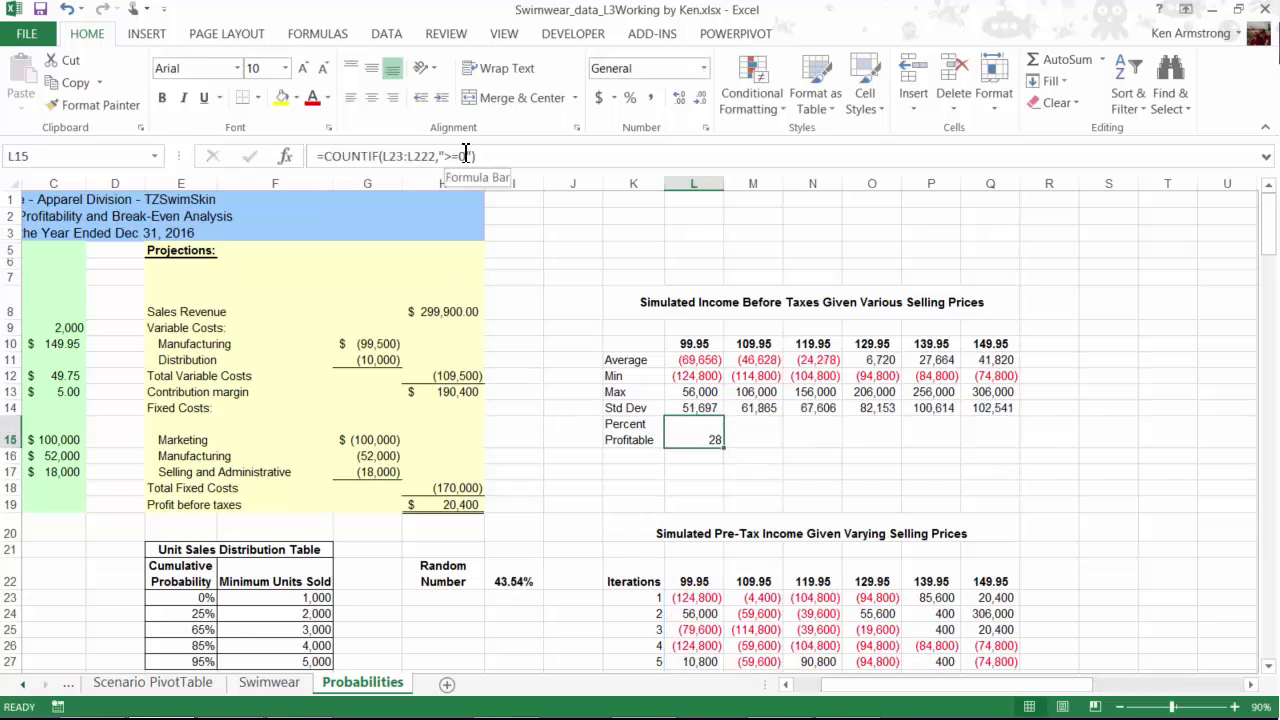
- Divide the COUNTIF by COUNT(L23:L222) instead of a hard-coded 200
left_click(485, 156)
type("/")
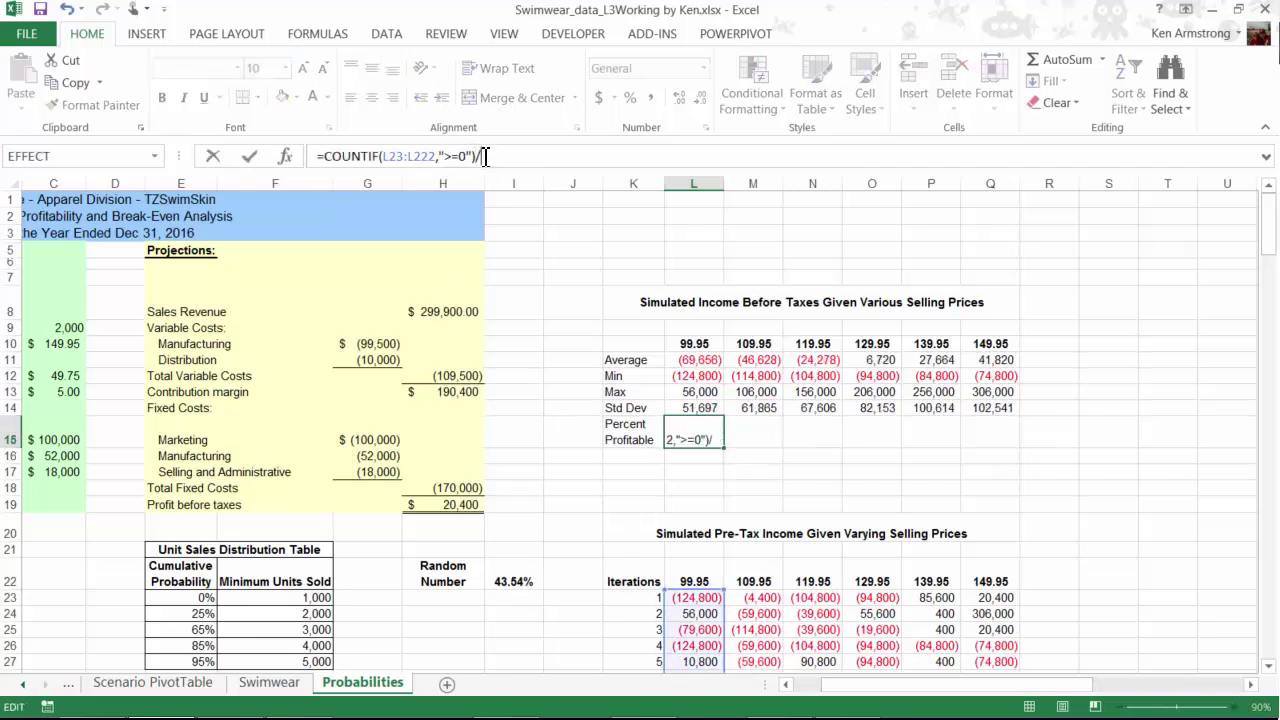
type("200")
key("ctrl+Return")
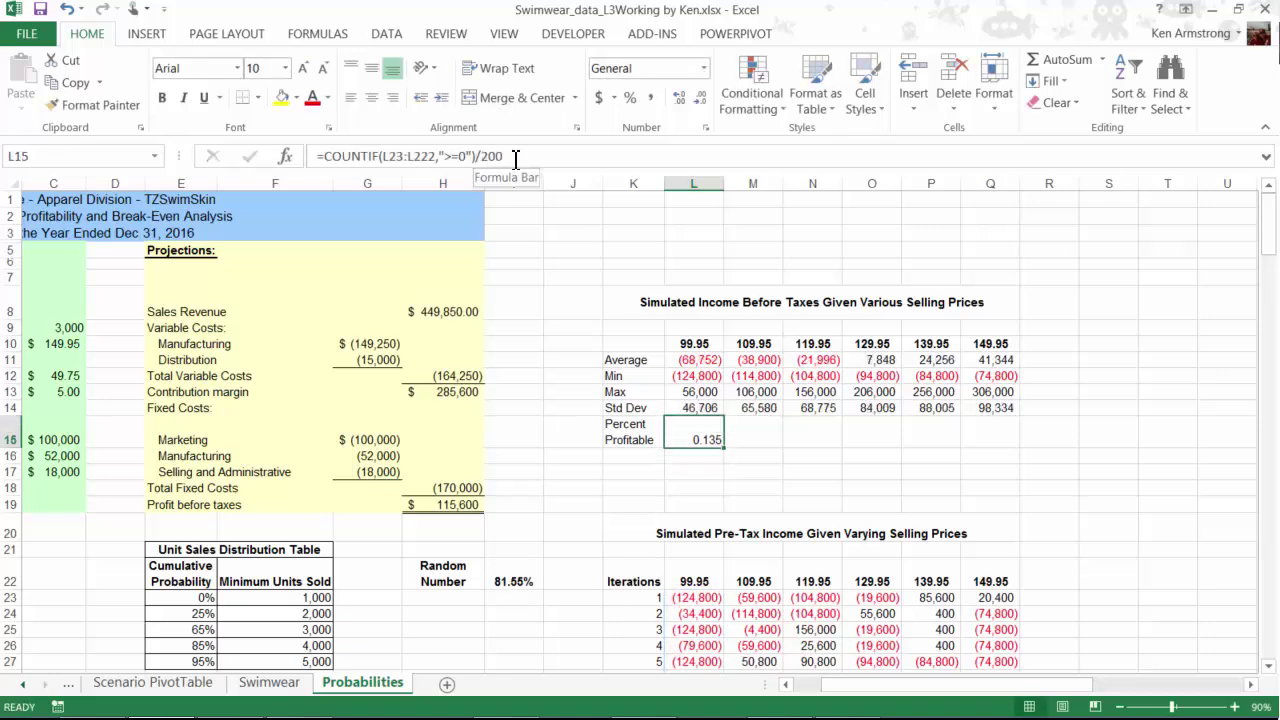
left_click(515, 157)
key("BackSpace")
key("BackSpace")
key("BackSpace")
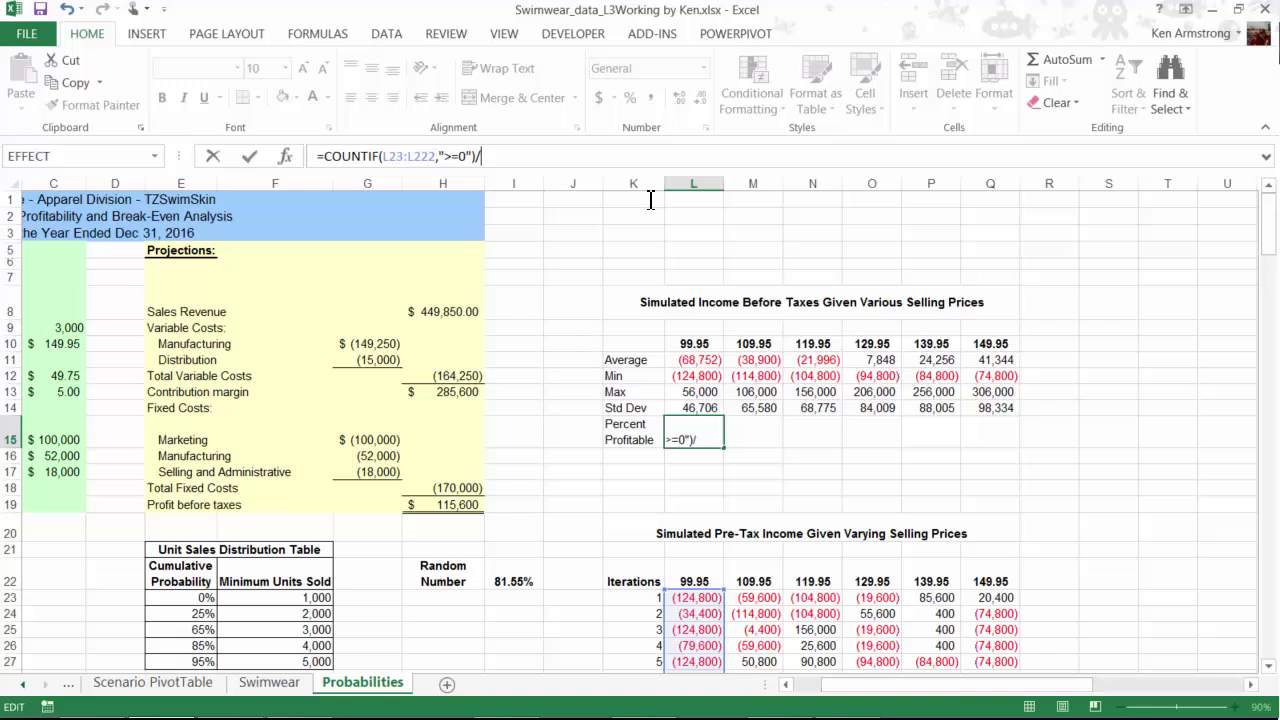
type("count")
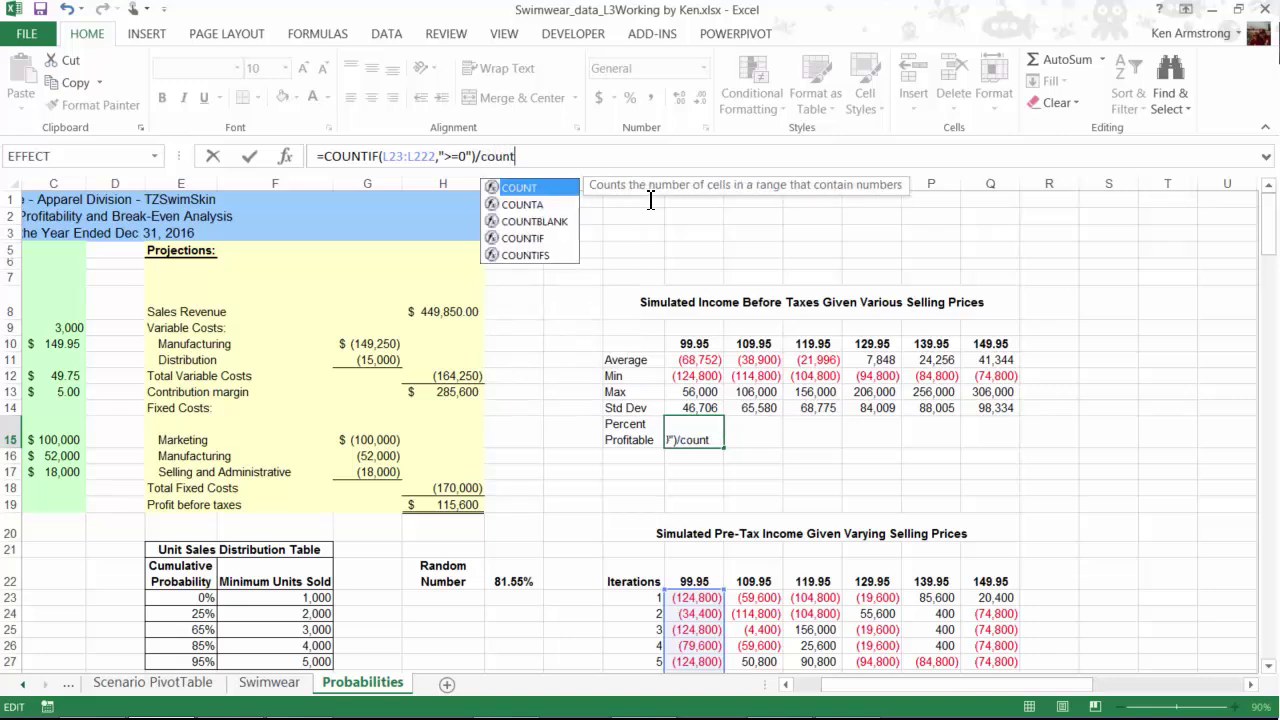
type("(")
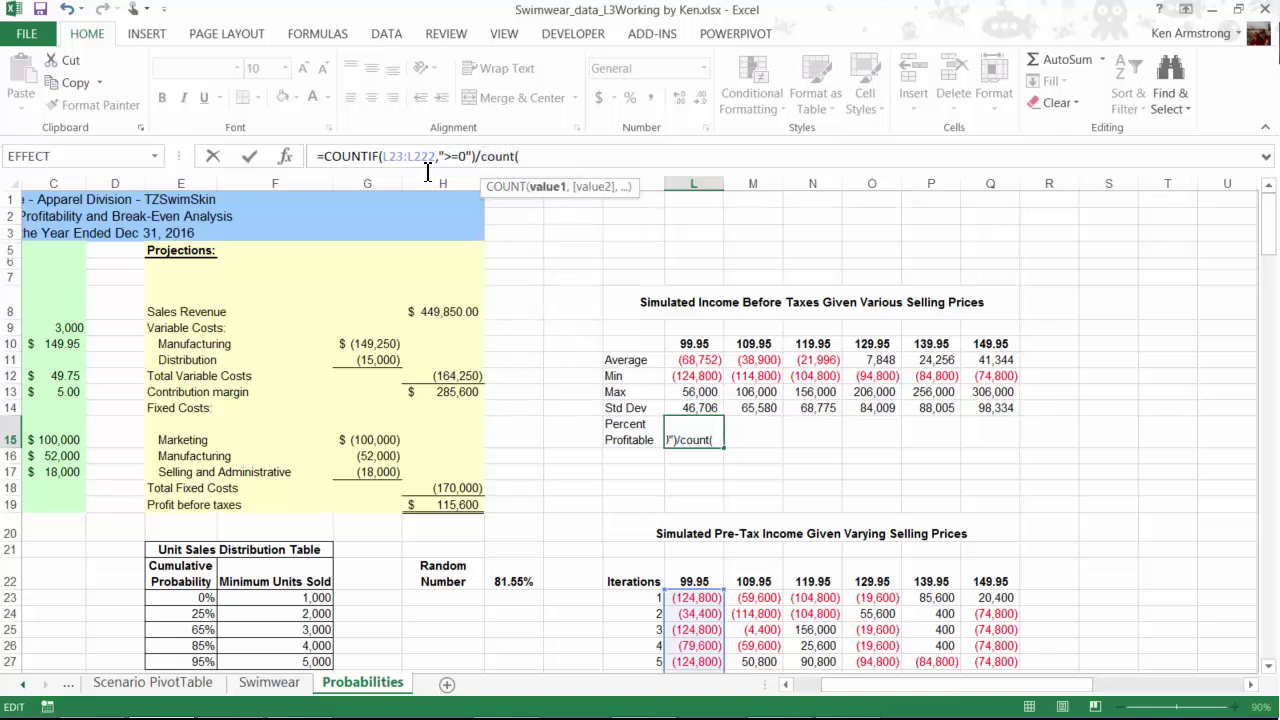
left_click_drag(388, 161, 432, 160)
key("ctrl+c")
left_click(527, 156)
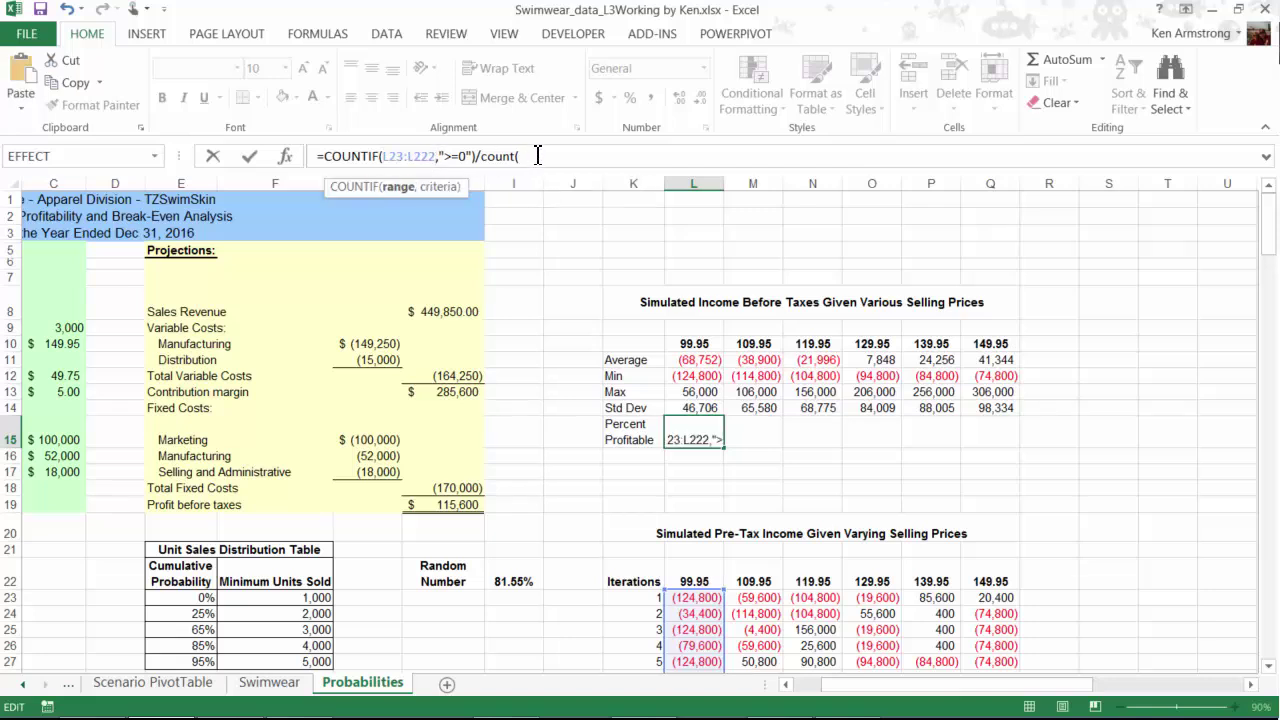
key("ctrl+v")
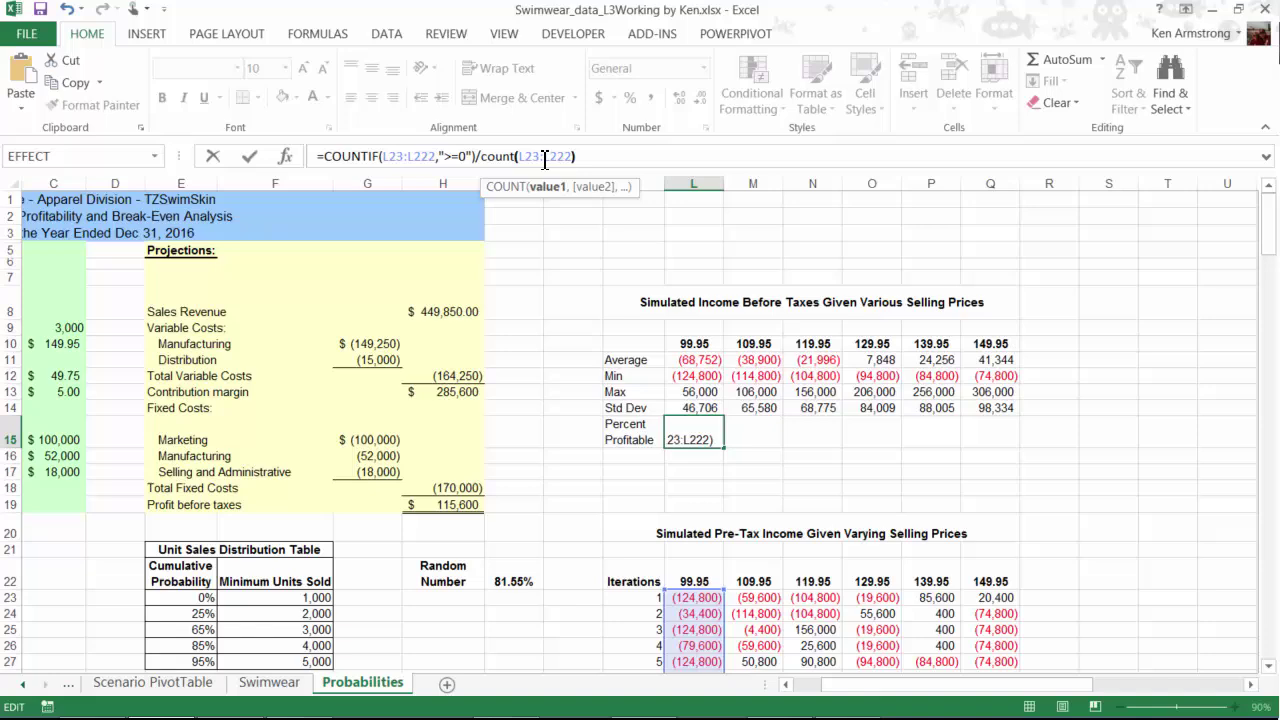
type(")")
key("ctrl+Return")
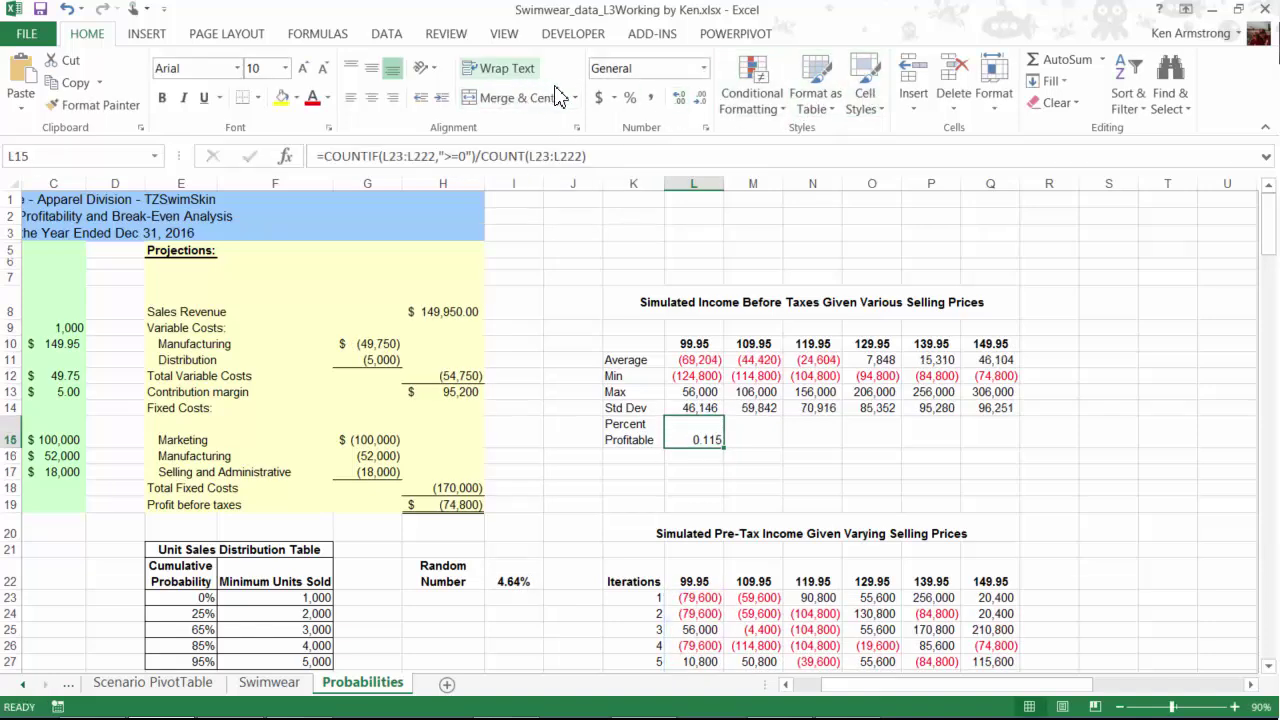
- Format L15 as a one-decimal percentage and fill it across to Q15 (149.95)
left_click(630, 97)
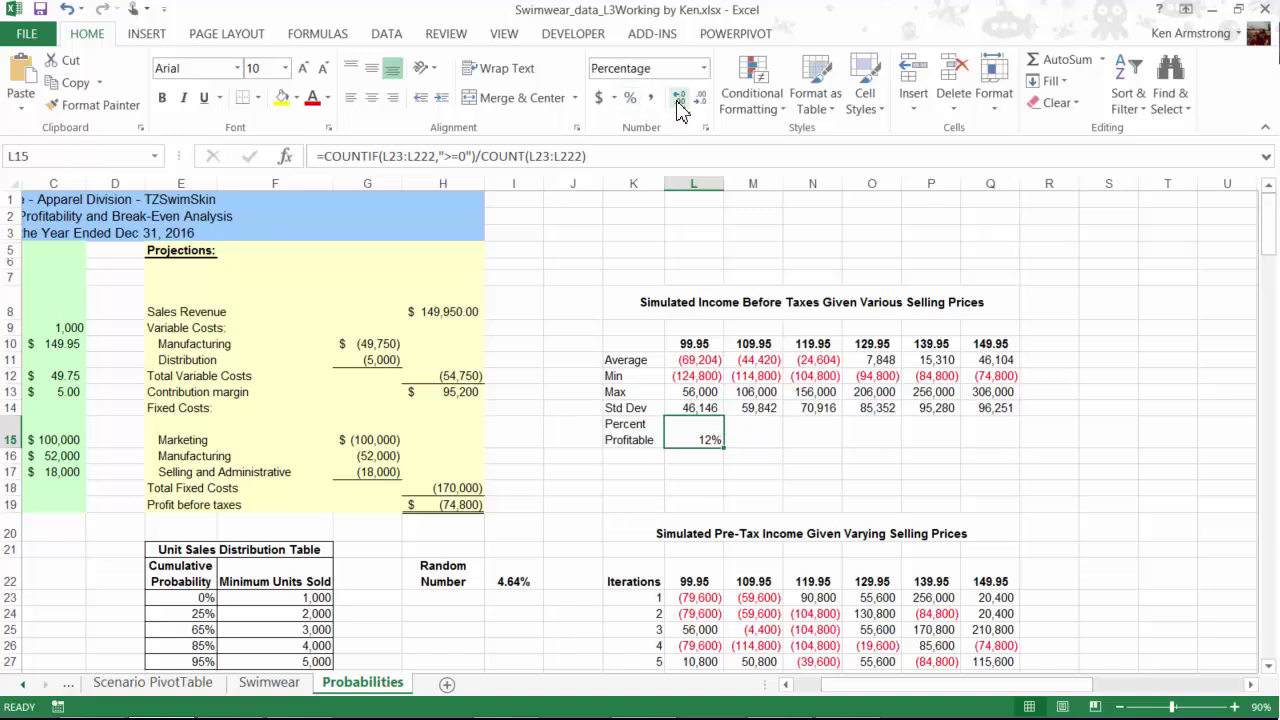
left_click(679, 100)
left_click_drag(725, 448, 995, 450)
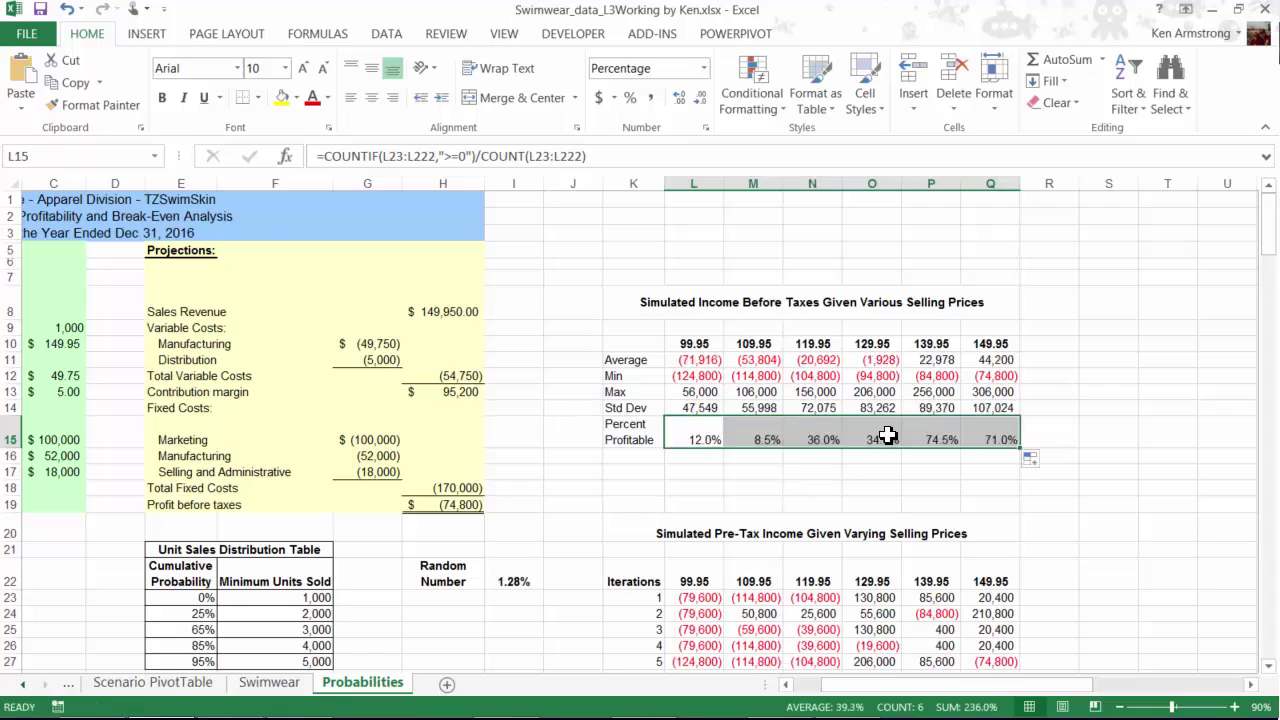
- Recalculate the workbook several times with F9 and Calculate Now for new random results
left_click(935, 360)
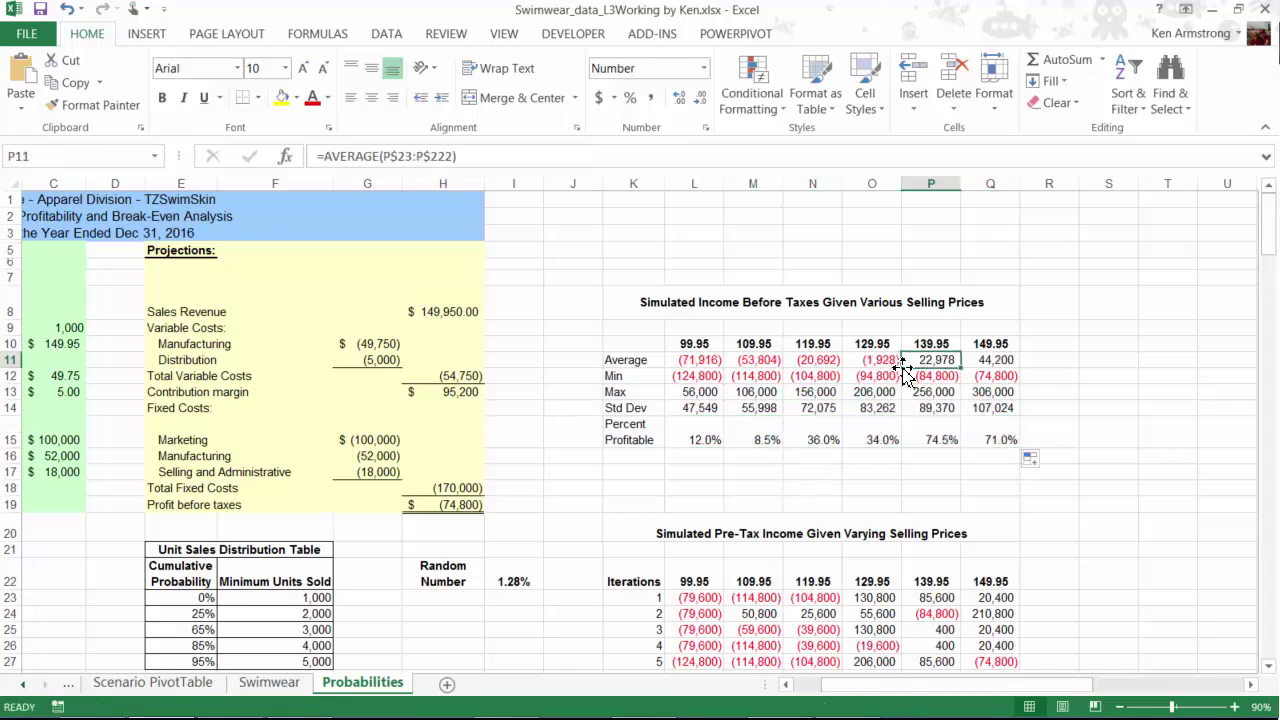
left_click(910, 360)
left_click(1108, 408)
left_click(317, 33)
key("F9")
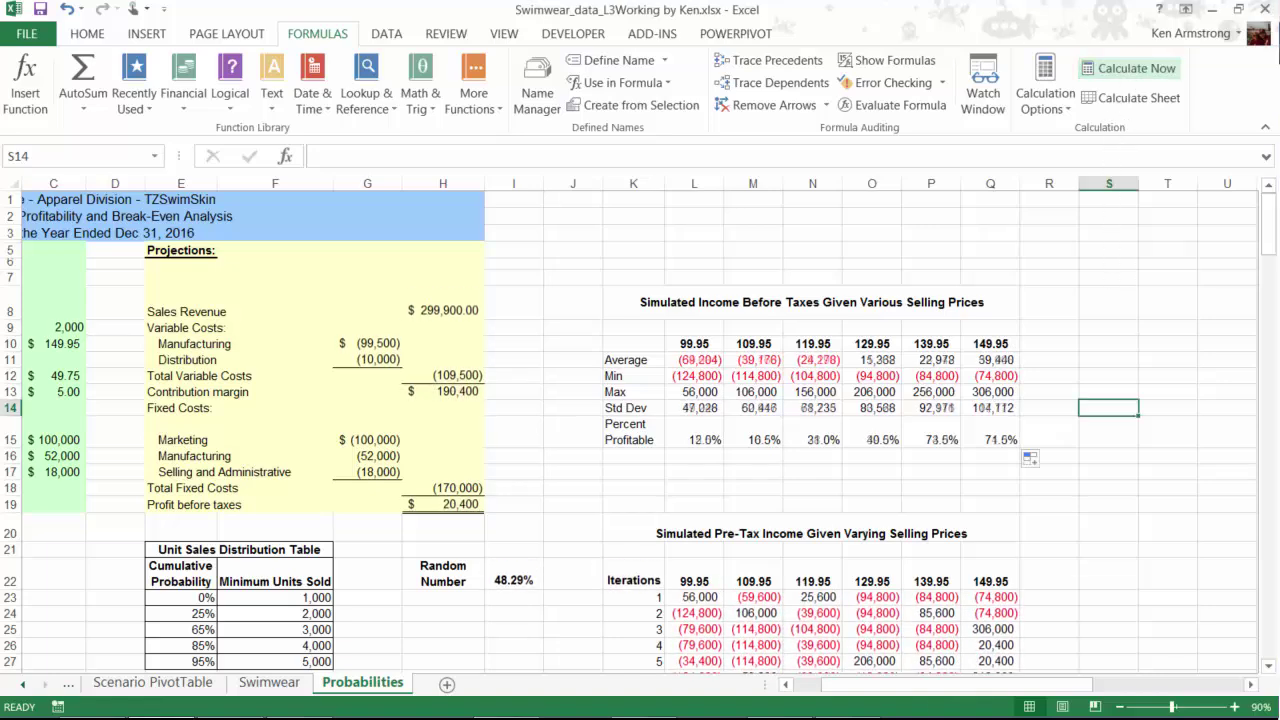
left_click(1128, 68)
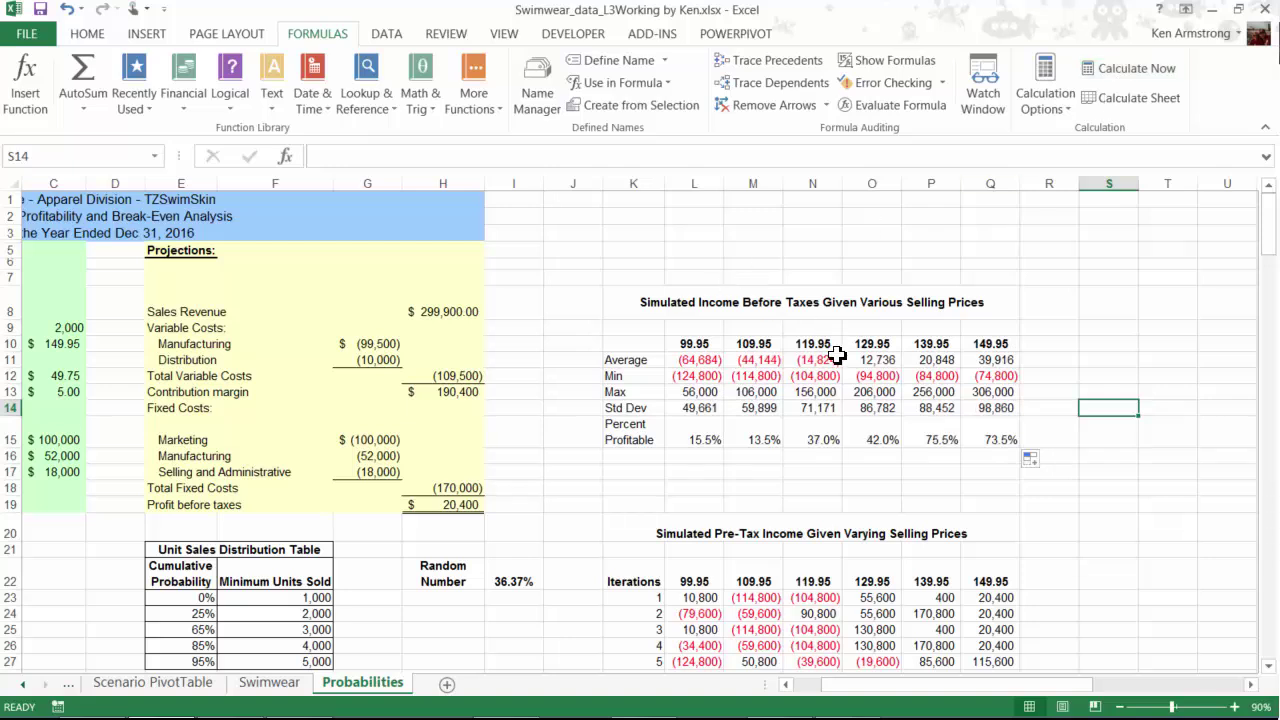
left_click_drag(815, 360, 850, 363)
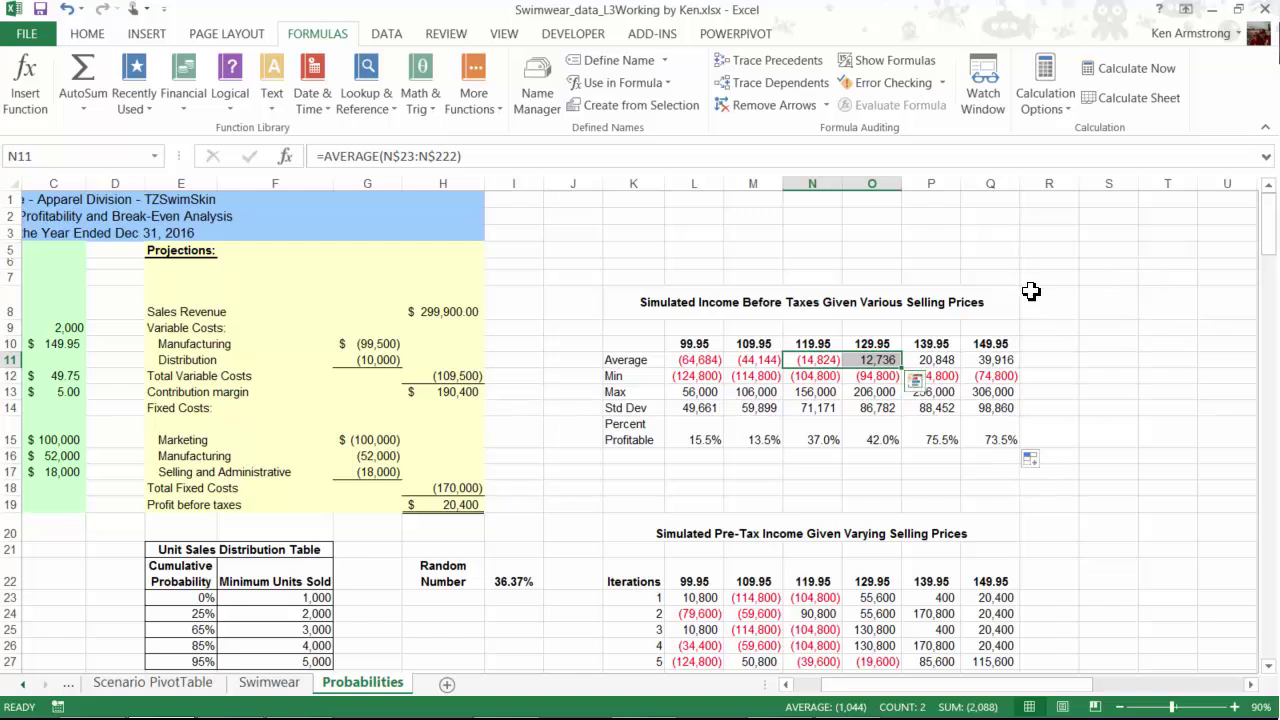
left_click(1134, 72)
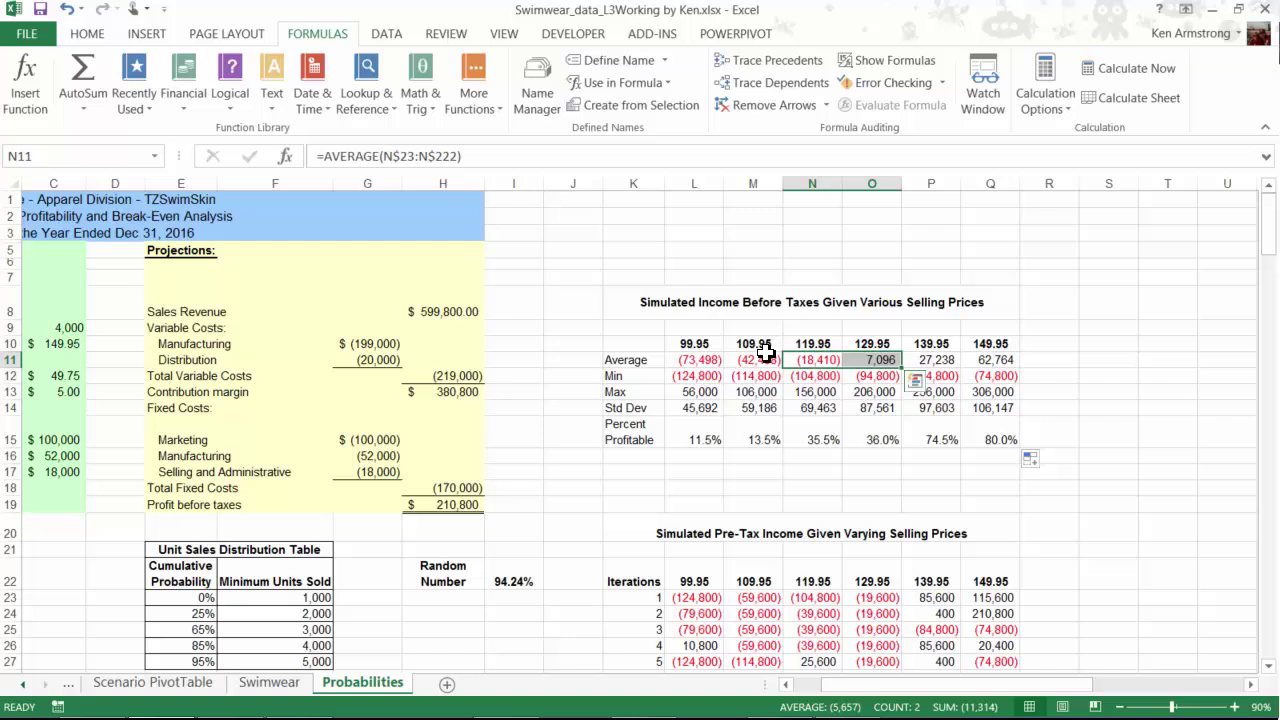
- Set Calculation Options to Automatic Except for Data Tables
left_click_drag(648, 350, 1000, 436)
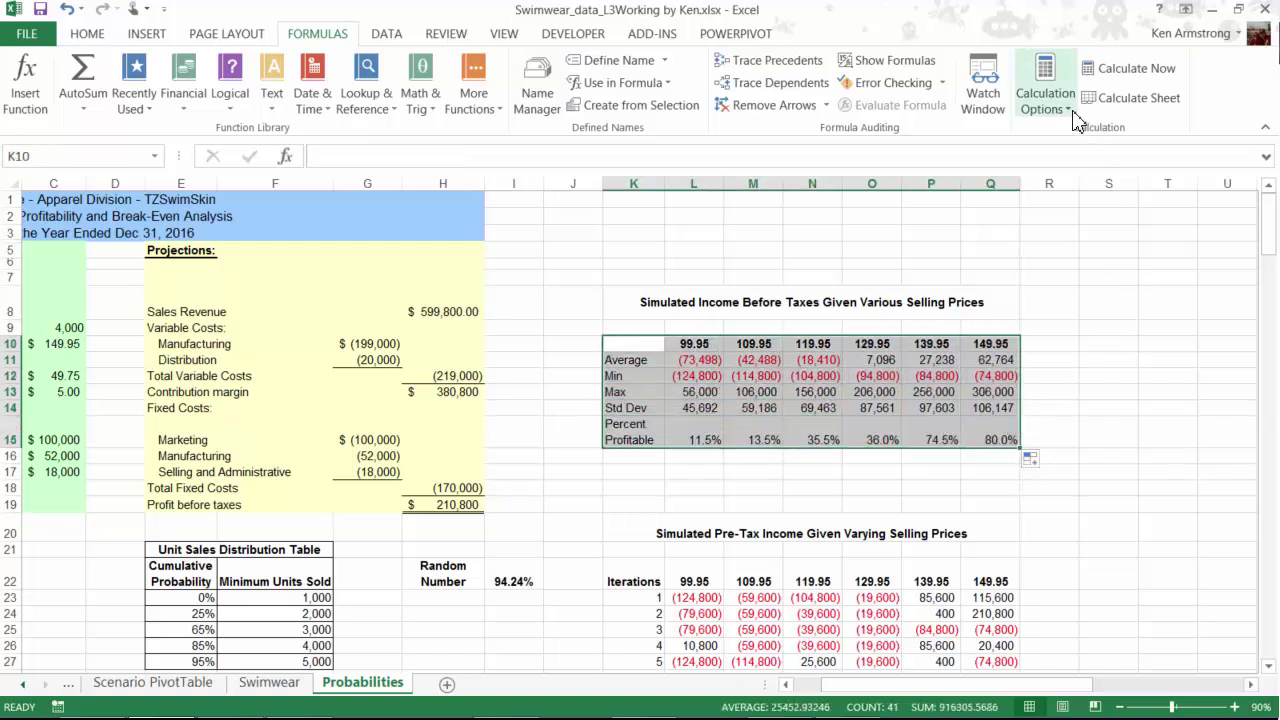
left_click(1045, 92)
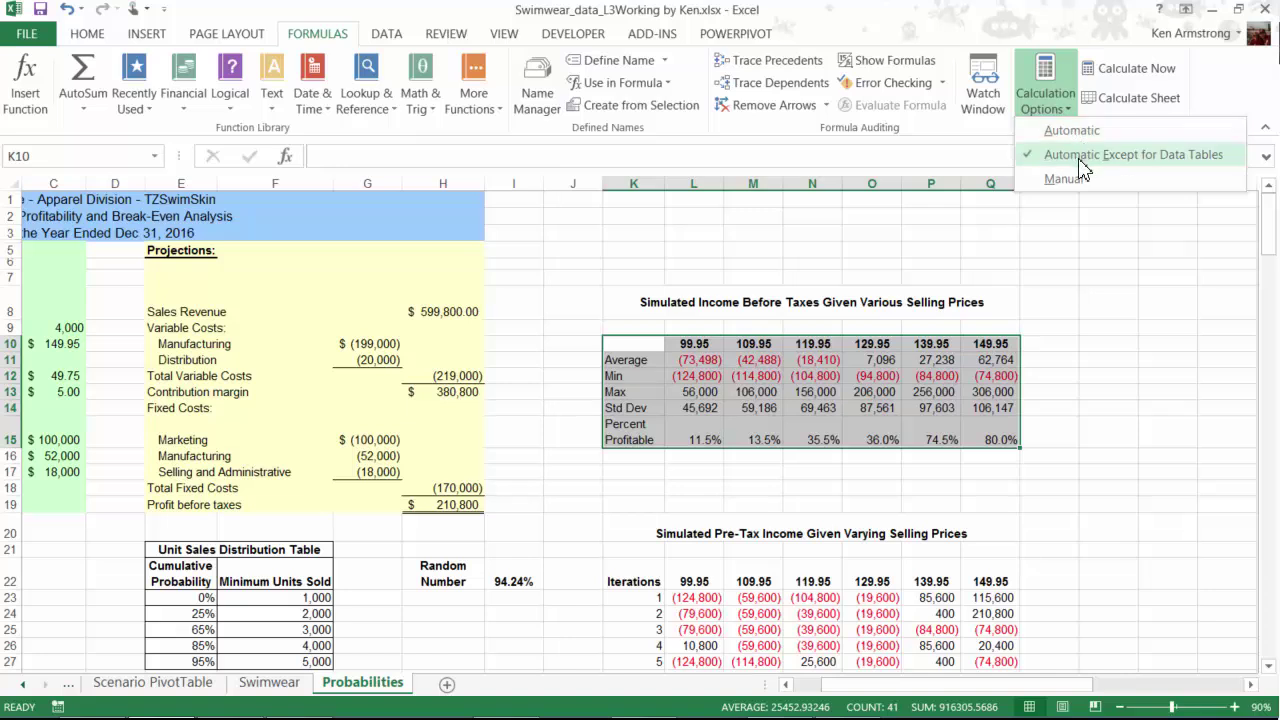
left_click(1080, 156)
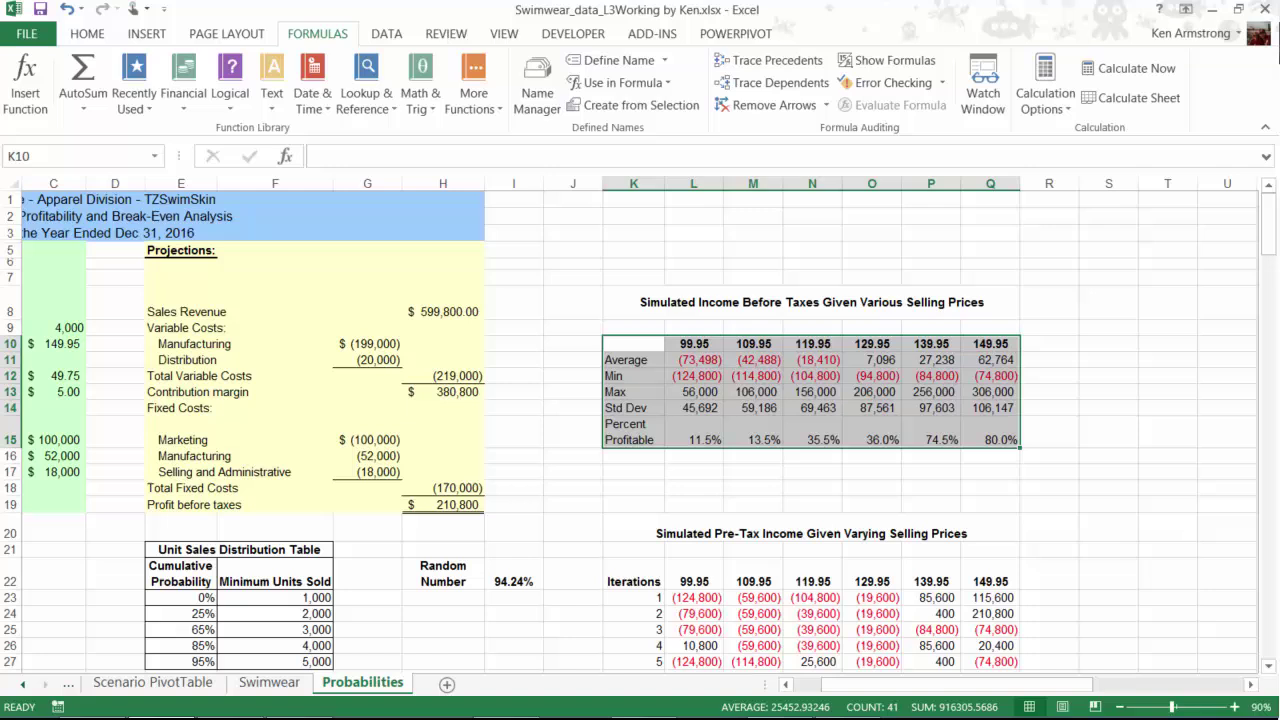
left_click(1138, 310)
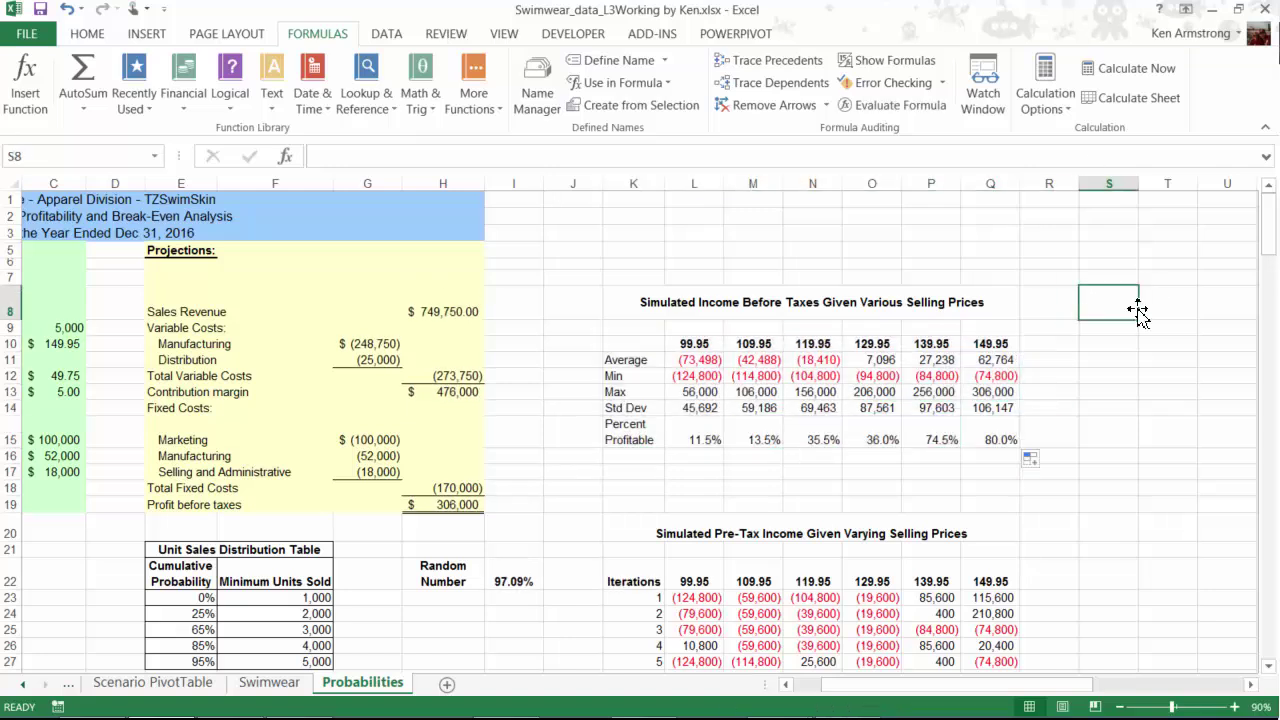